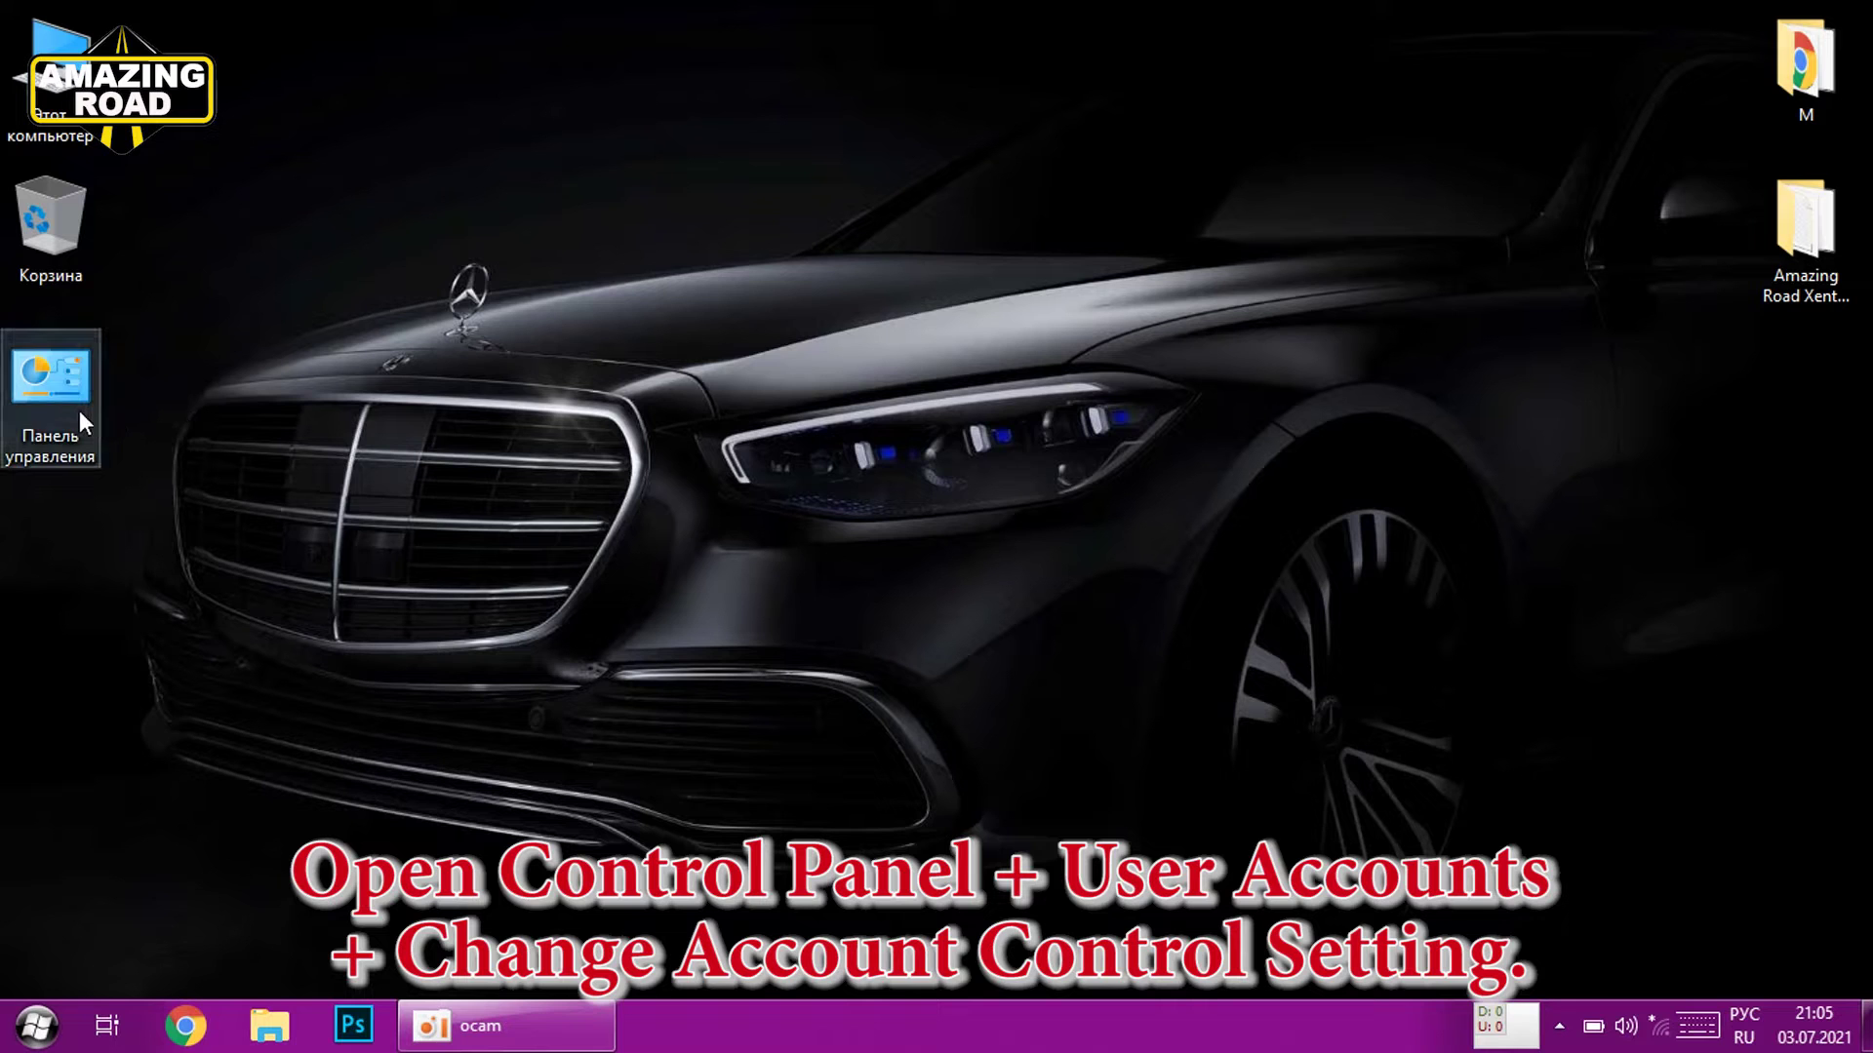
- Set the User Account Control level to its lowest position in the Control Panel user account settings, and close the window
{"action": "left_click", "coordinate": [79, 420]}
{"action": "double_click", "coordinate": [78, 410]}
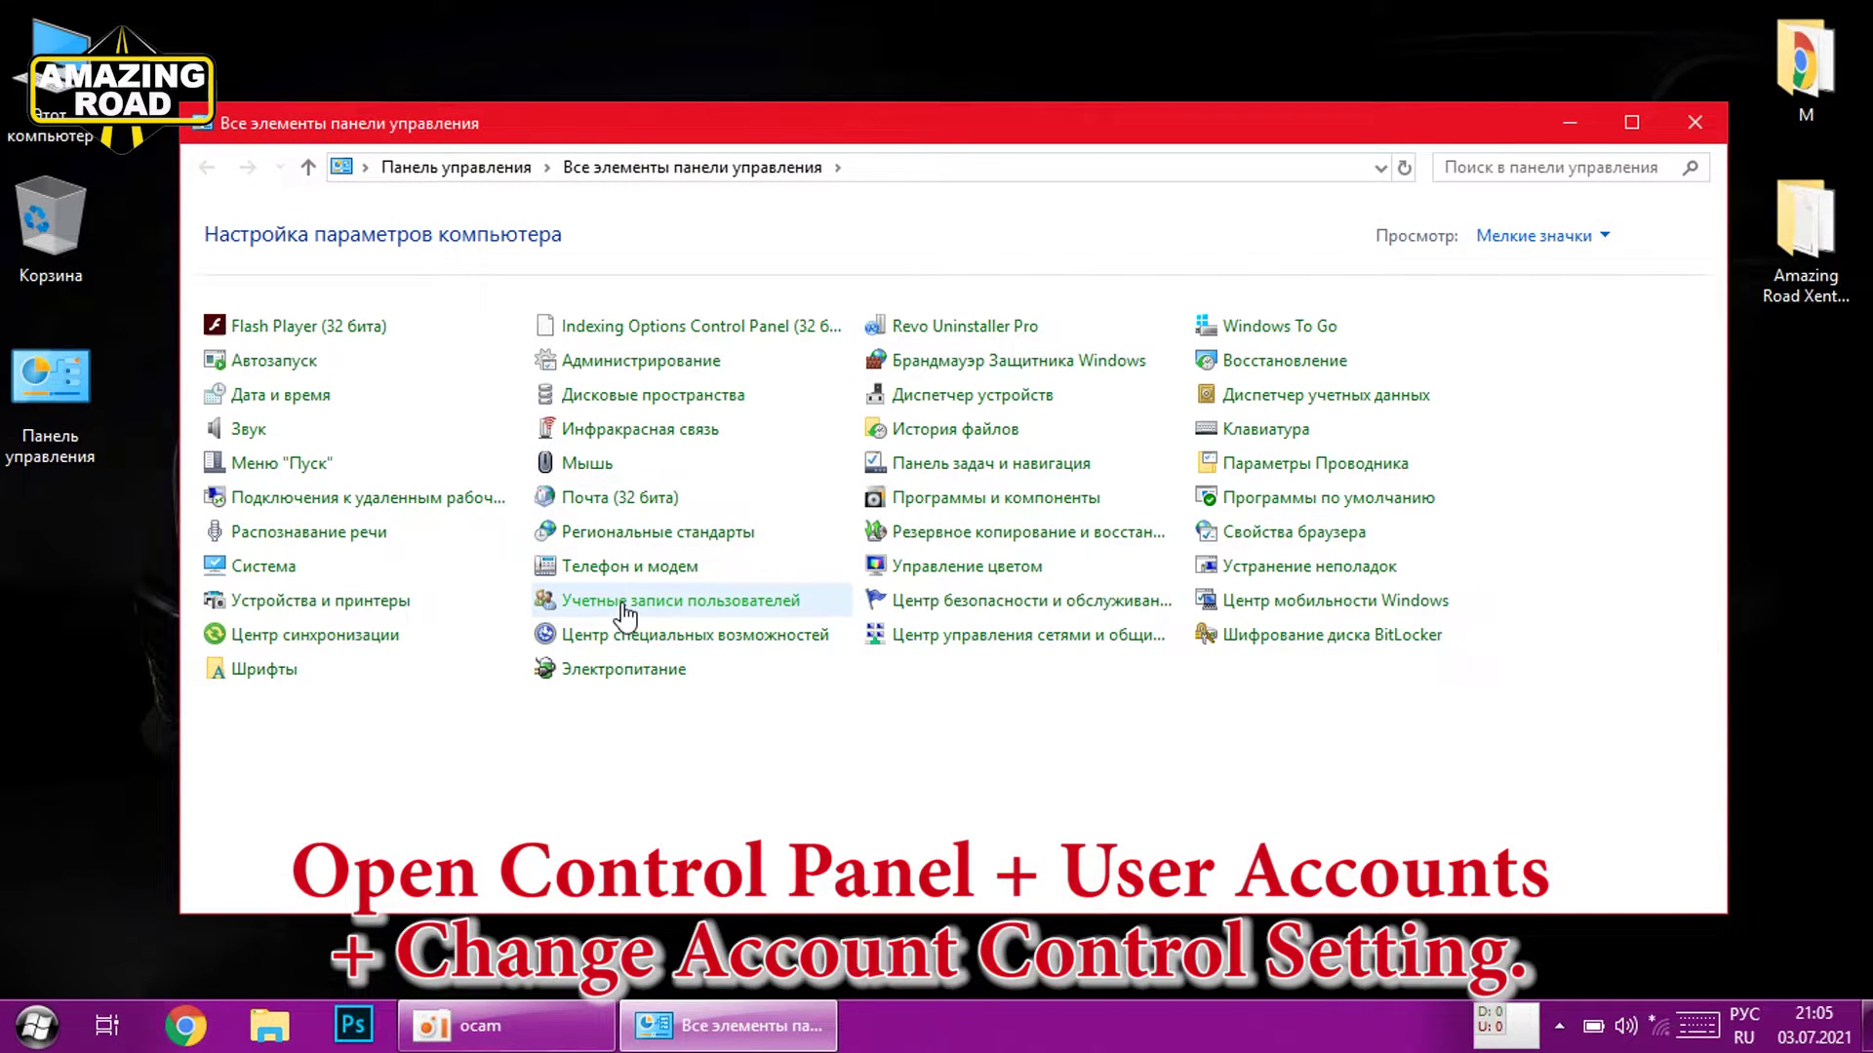
{"action": "left_click", "coordinate": [622, 600]}
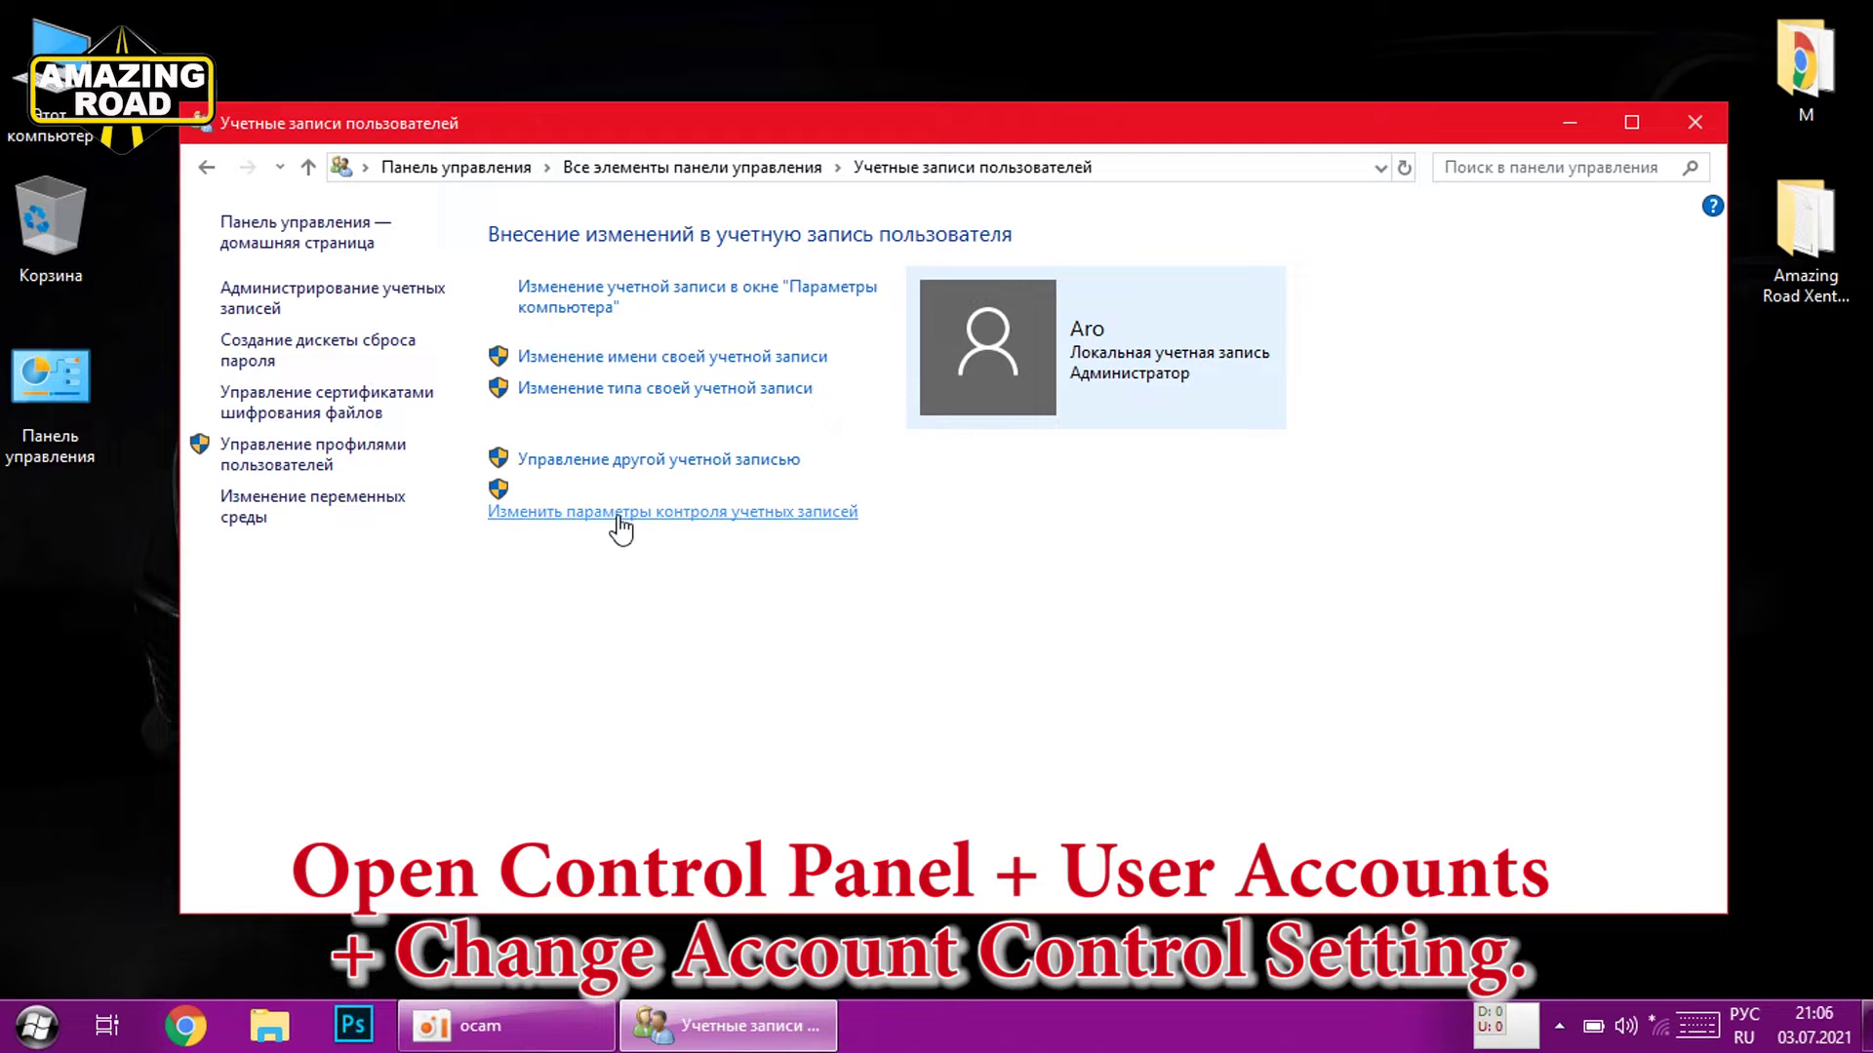
{"action": "left_click", "coordinate": [618, 517]}
{"action": "left_click_drag", "start_coordinate": [621, 469], "coordinate": [641, 667]}
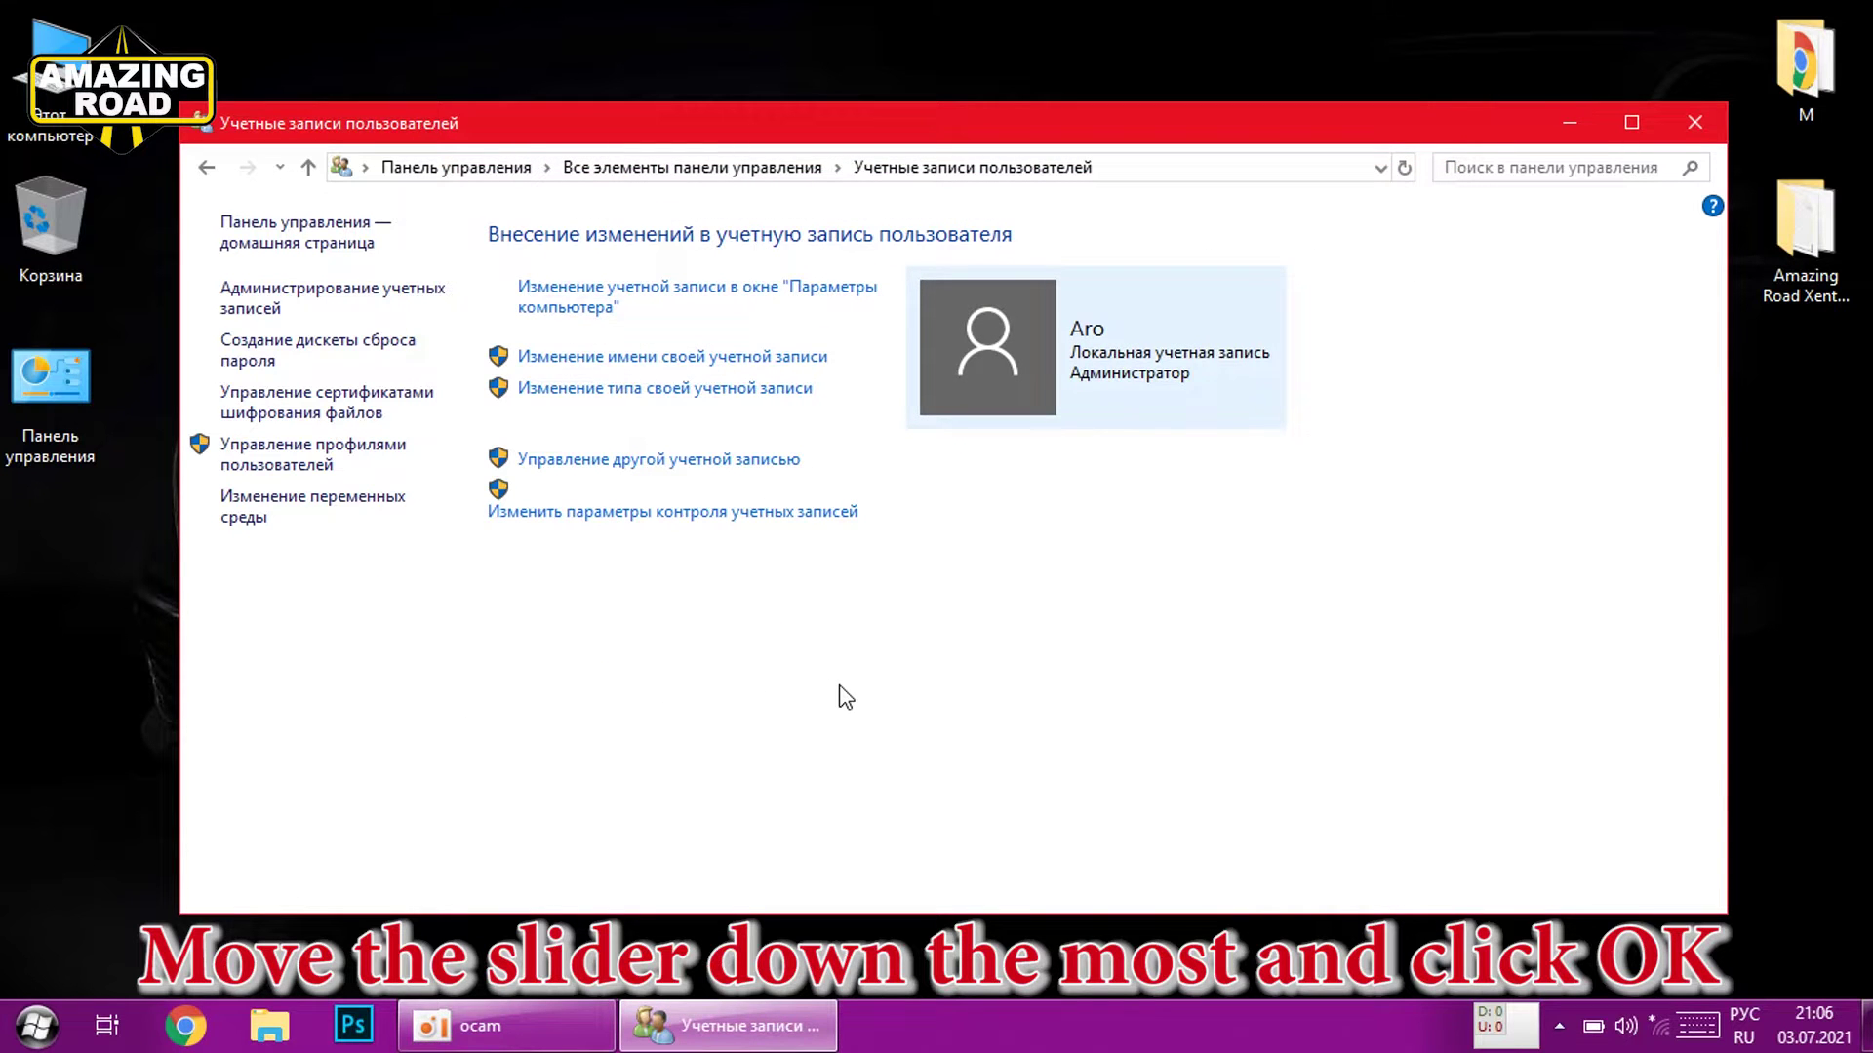
{"action": "left_click", "coordinate": [1693, 124]}
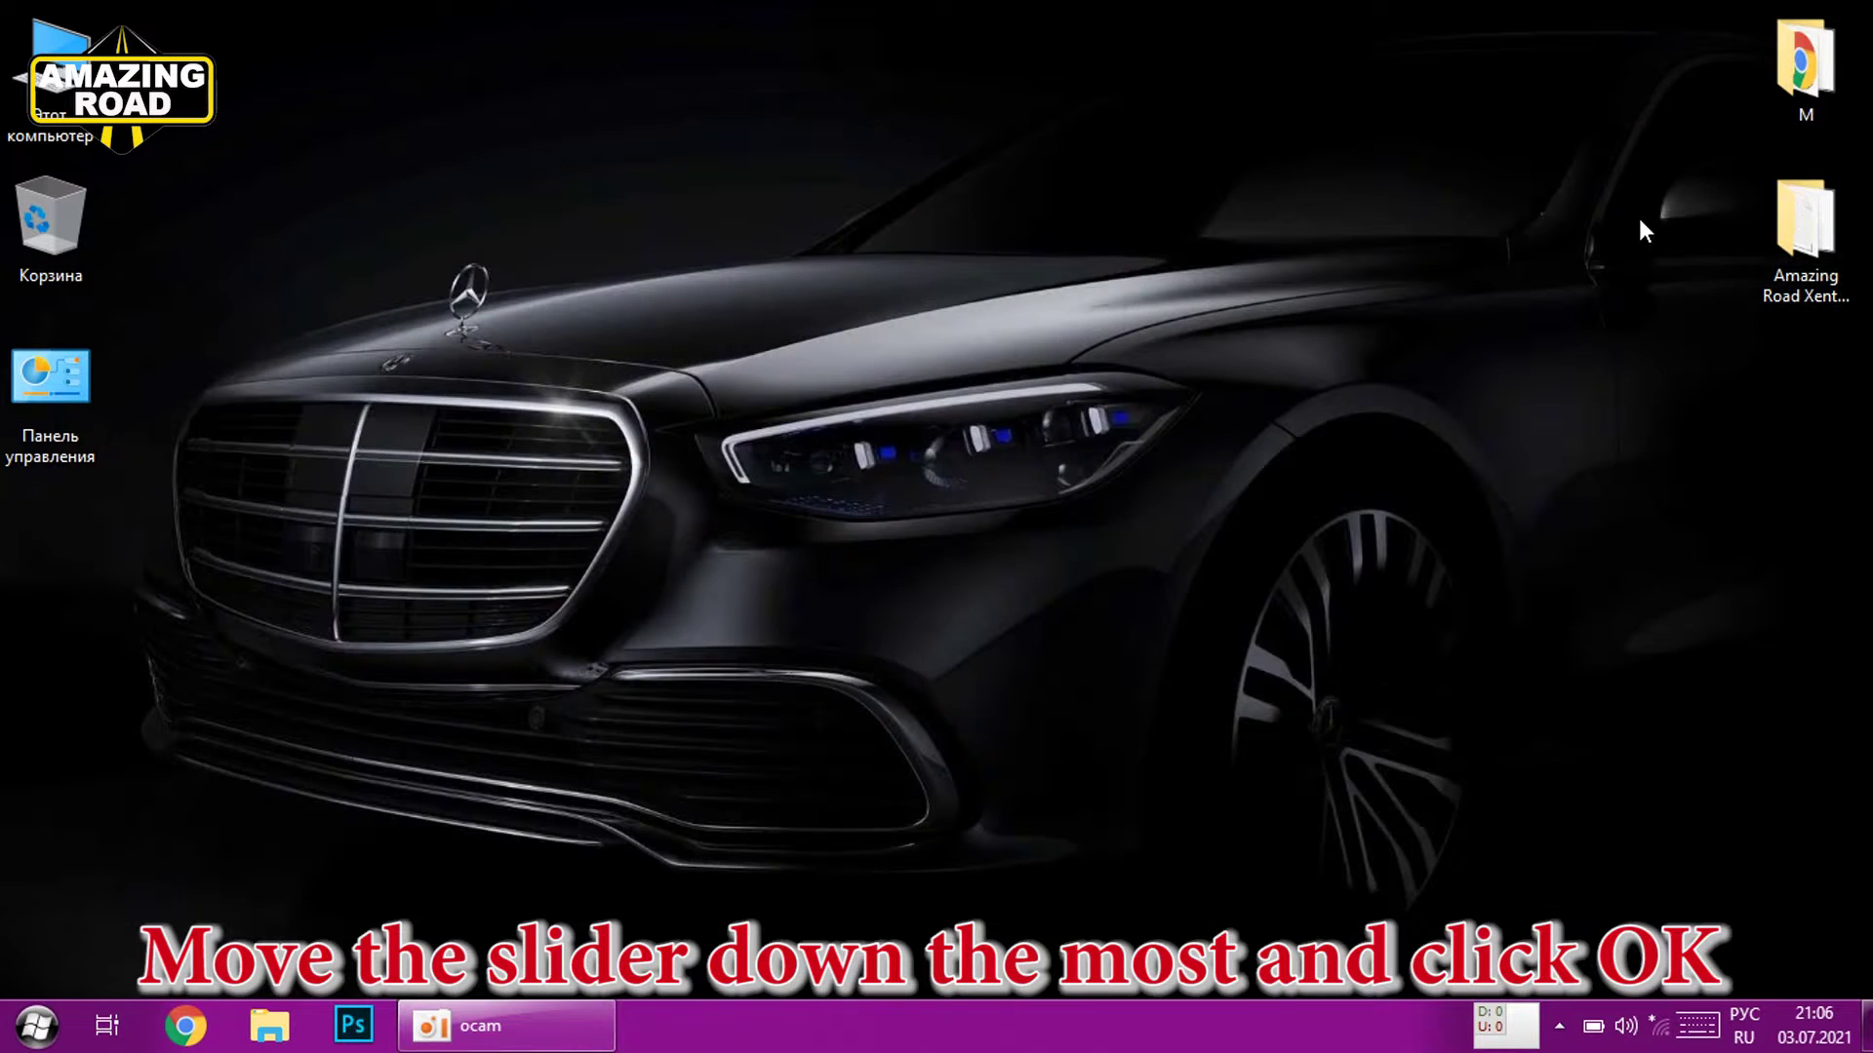
- Open the Amazing Road Xentry PassThru 2021.6.3 folder on the desktop and go into its XPT 2021.6.3 subfolder
{"action": "double_click", "coordinate": [1801, 249]}
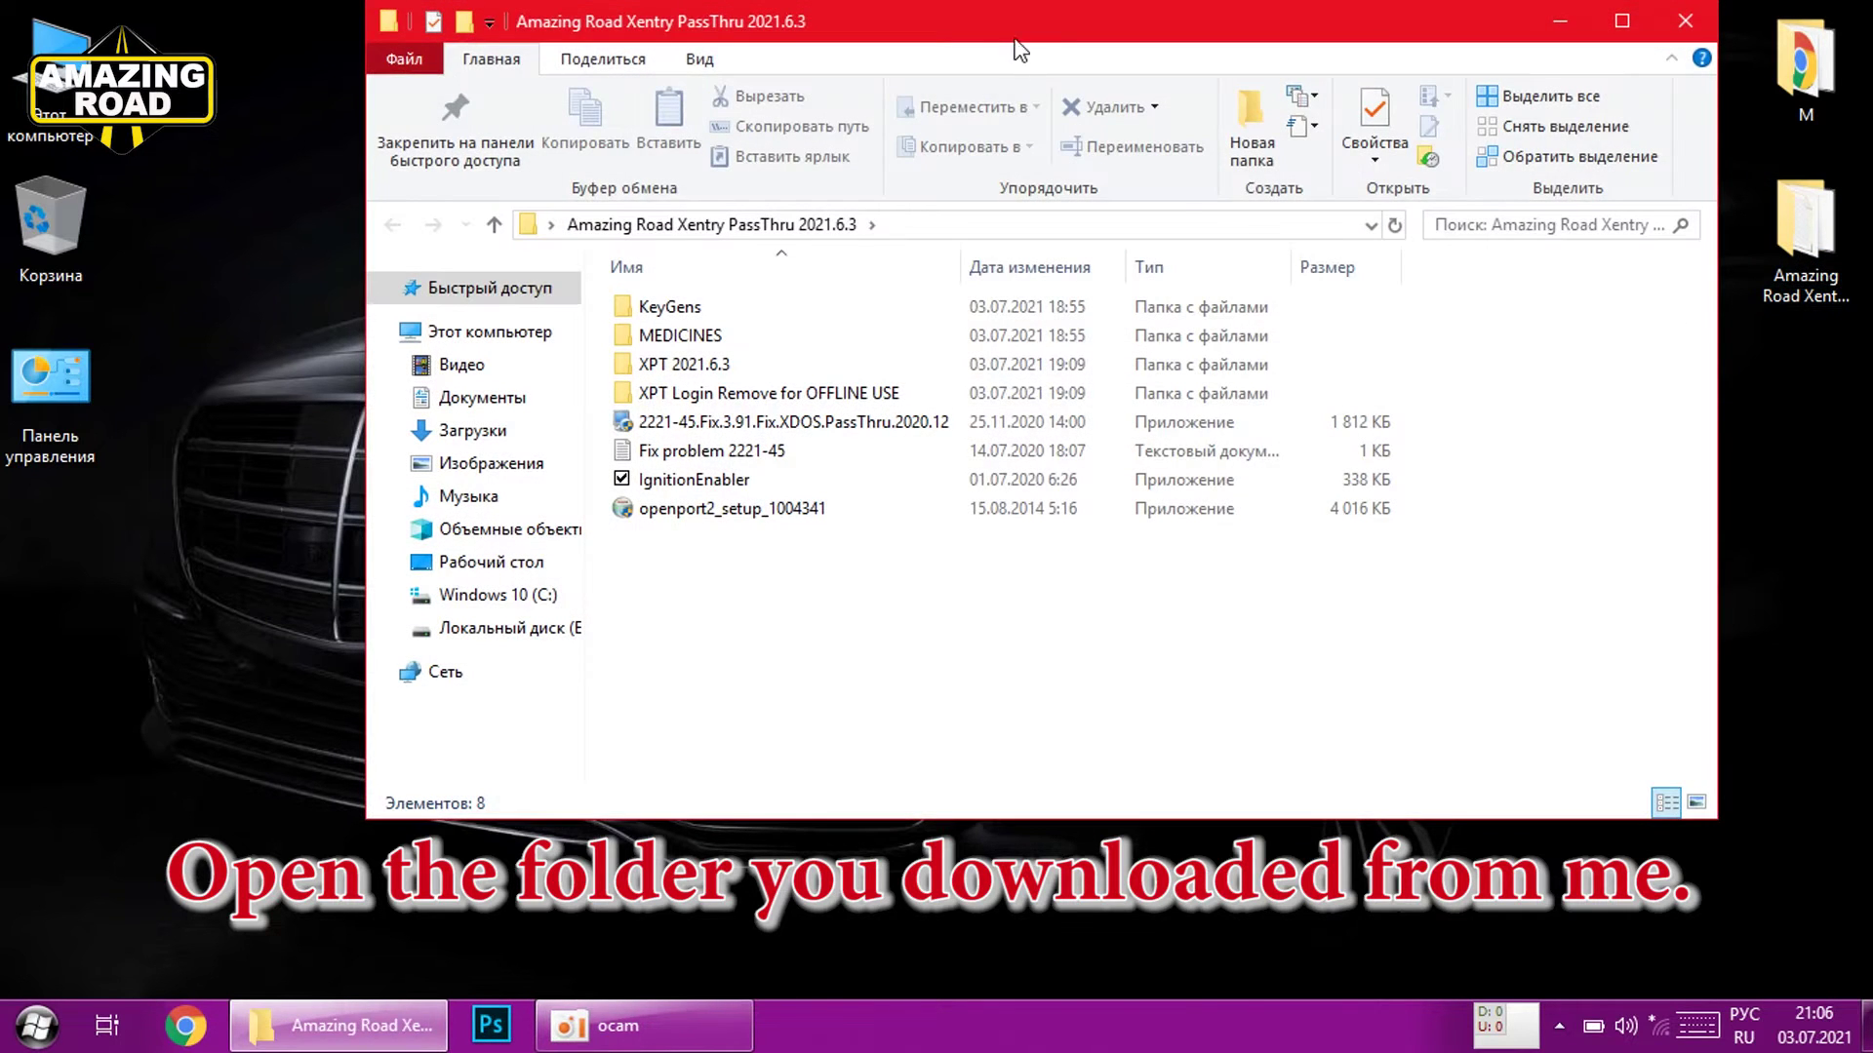
{"action": "left_click_drag", "start_coordinate": [1013, 39], "coordinate": [952, 130]}
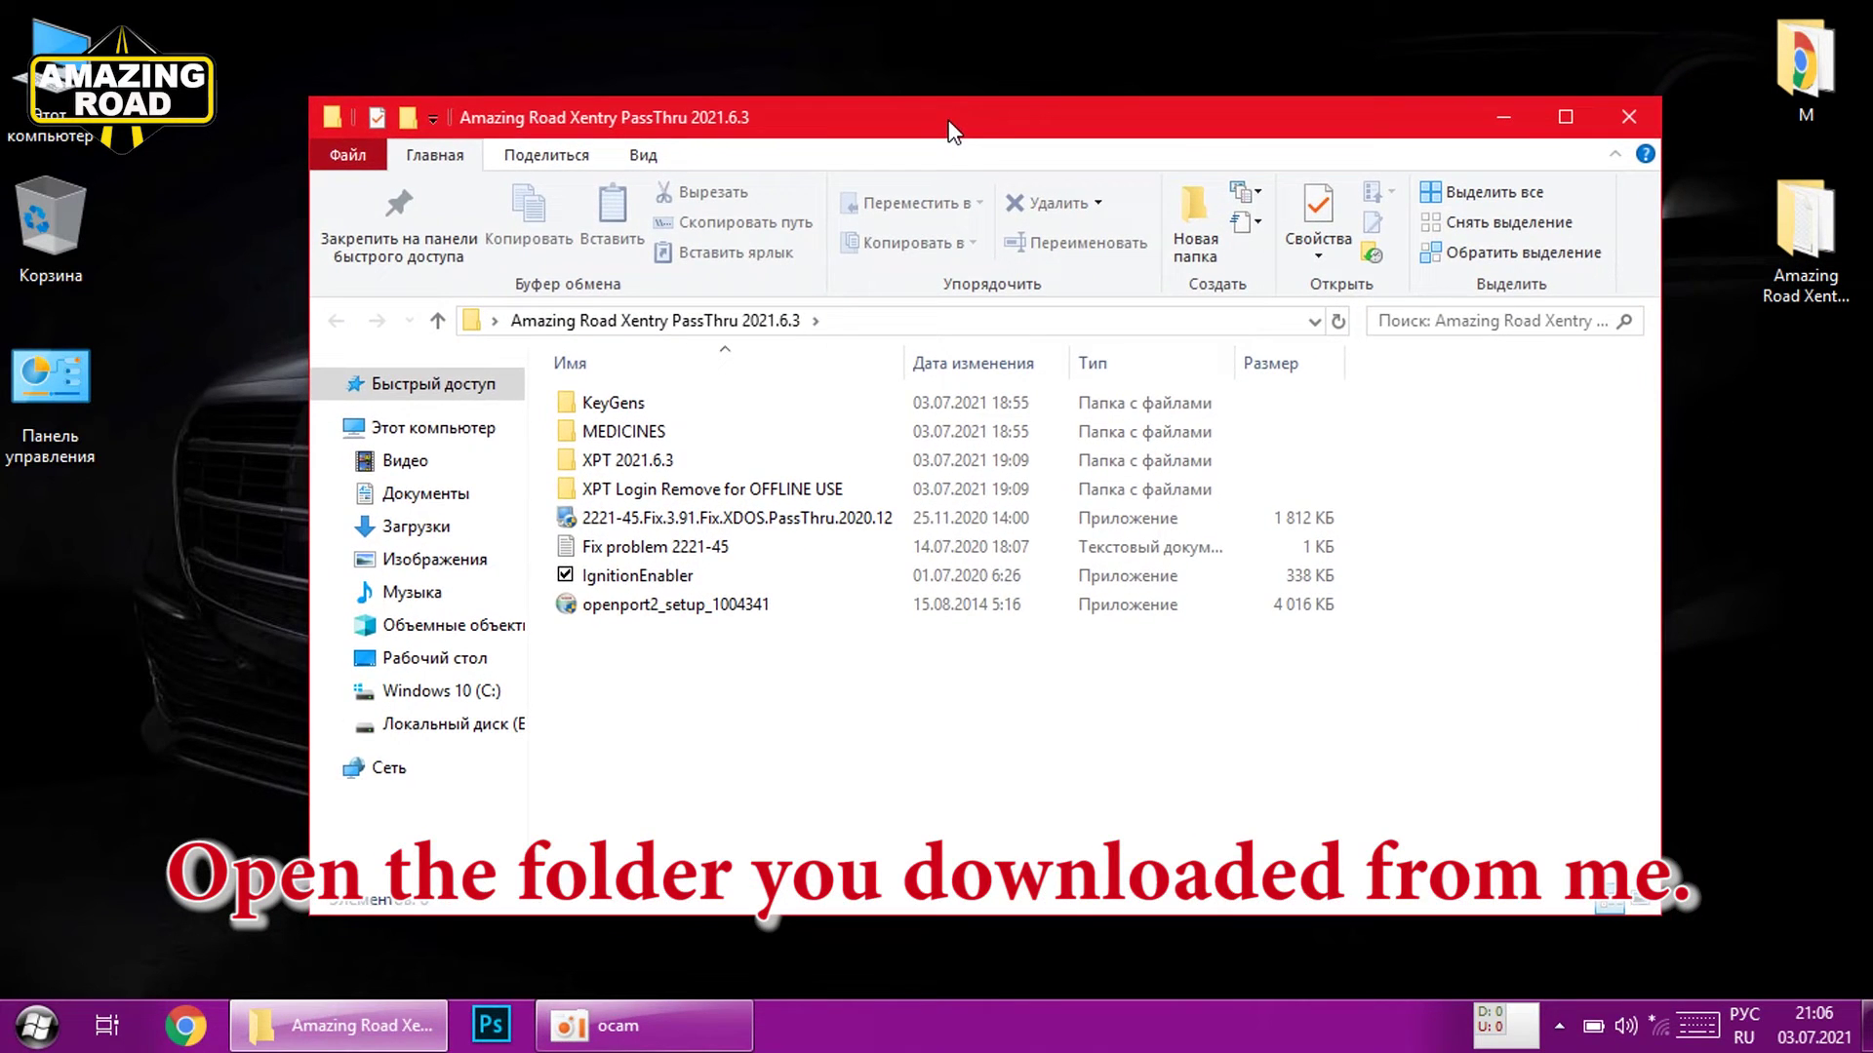
{"action": "double_click", "coordinate": [636, 462]}
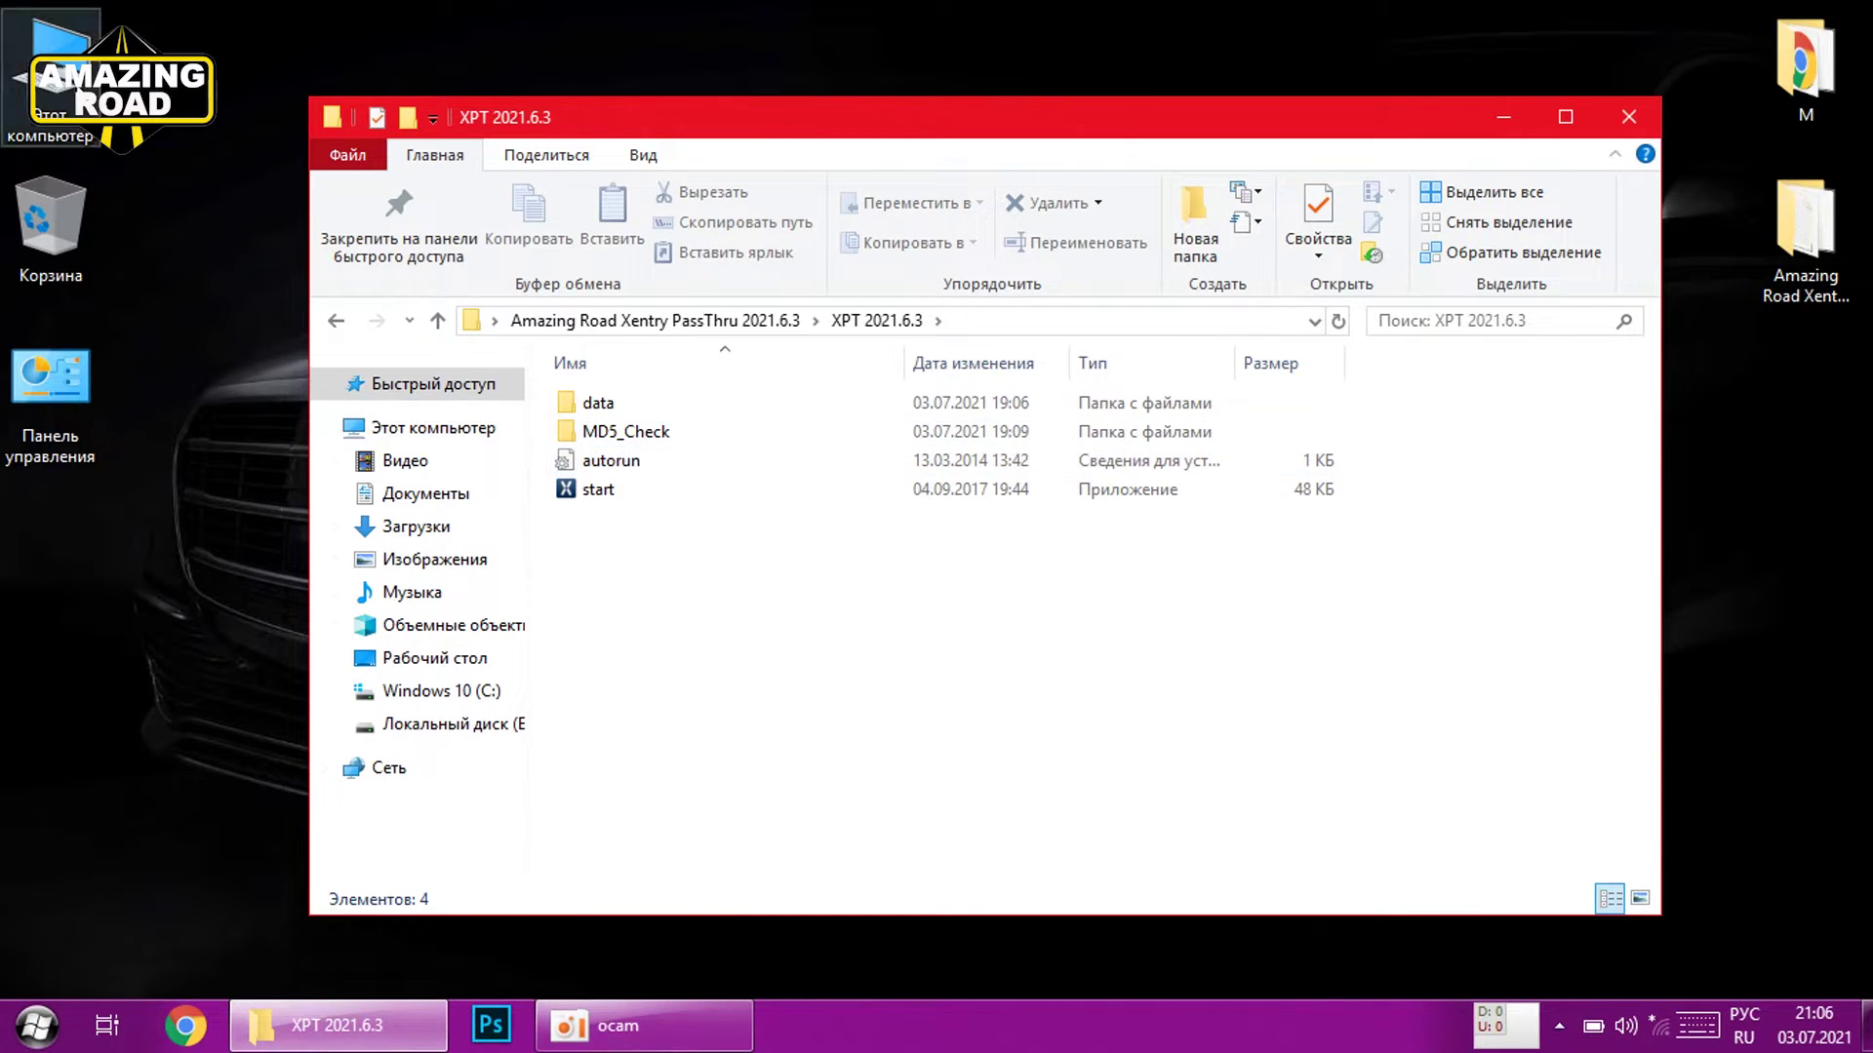
- Check the computer's Windows edition and system type, and the free space on drive C
{"action": "right_click", "coordinate": [73, 86]}
{"action": "left_click", "coordinate": [109, 420]}
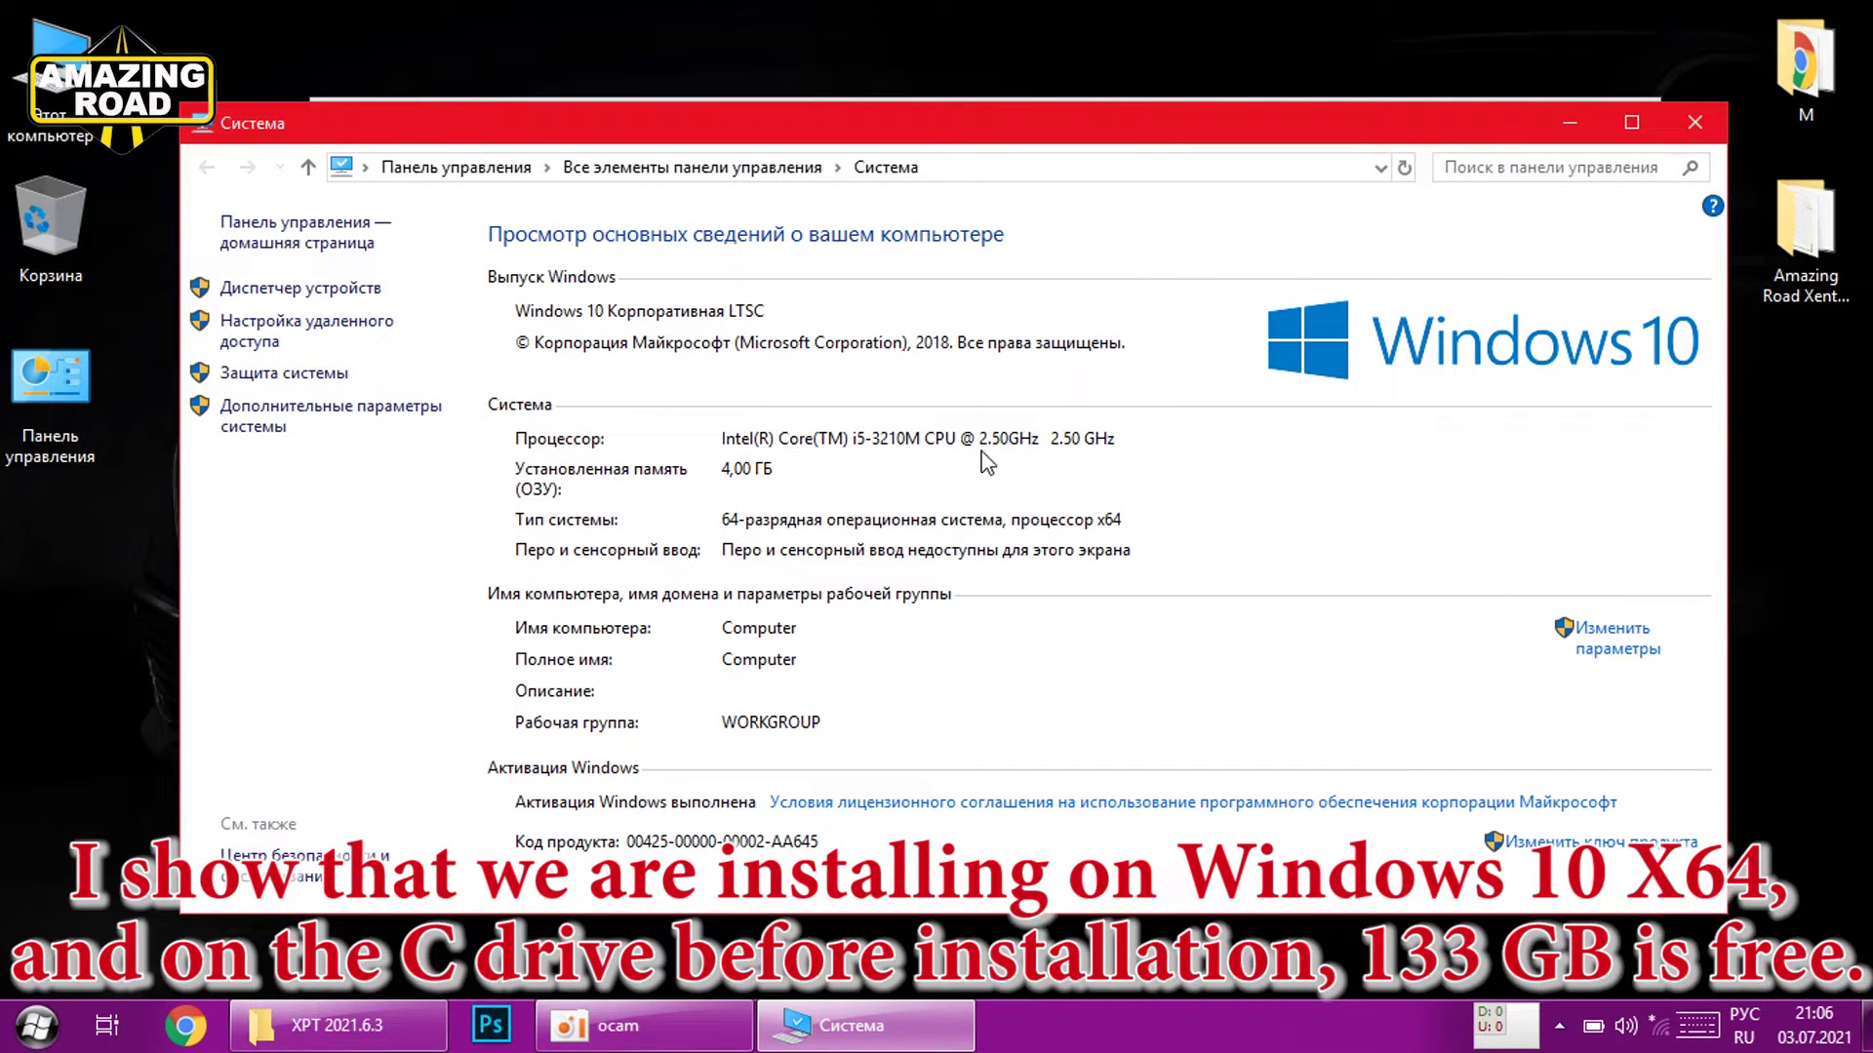
{"action": "left_click", "coordinate": [1697, 123]}
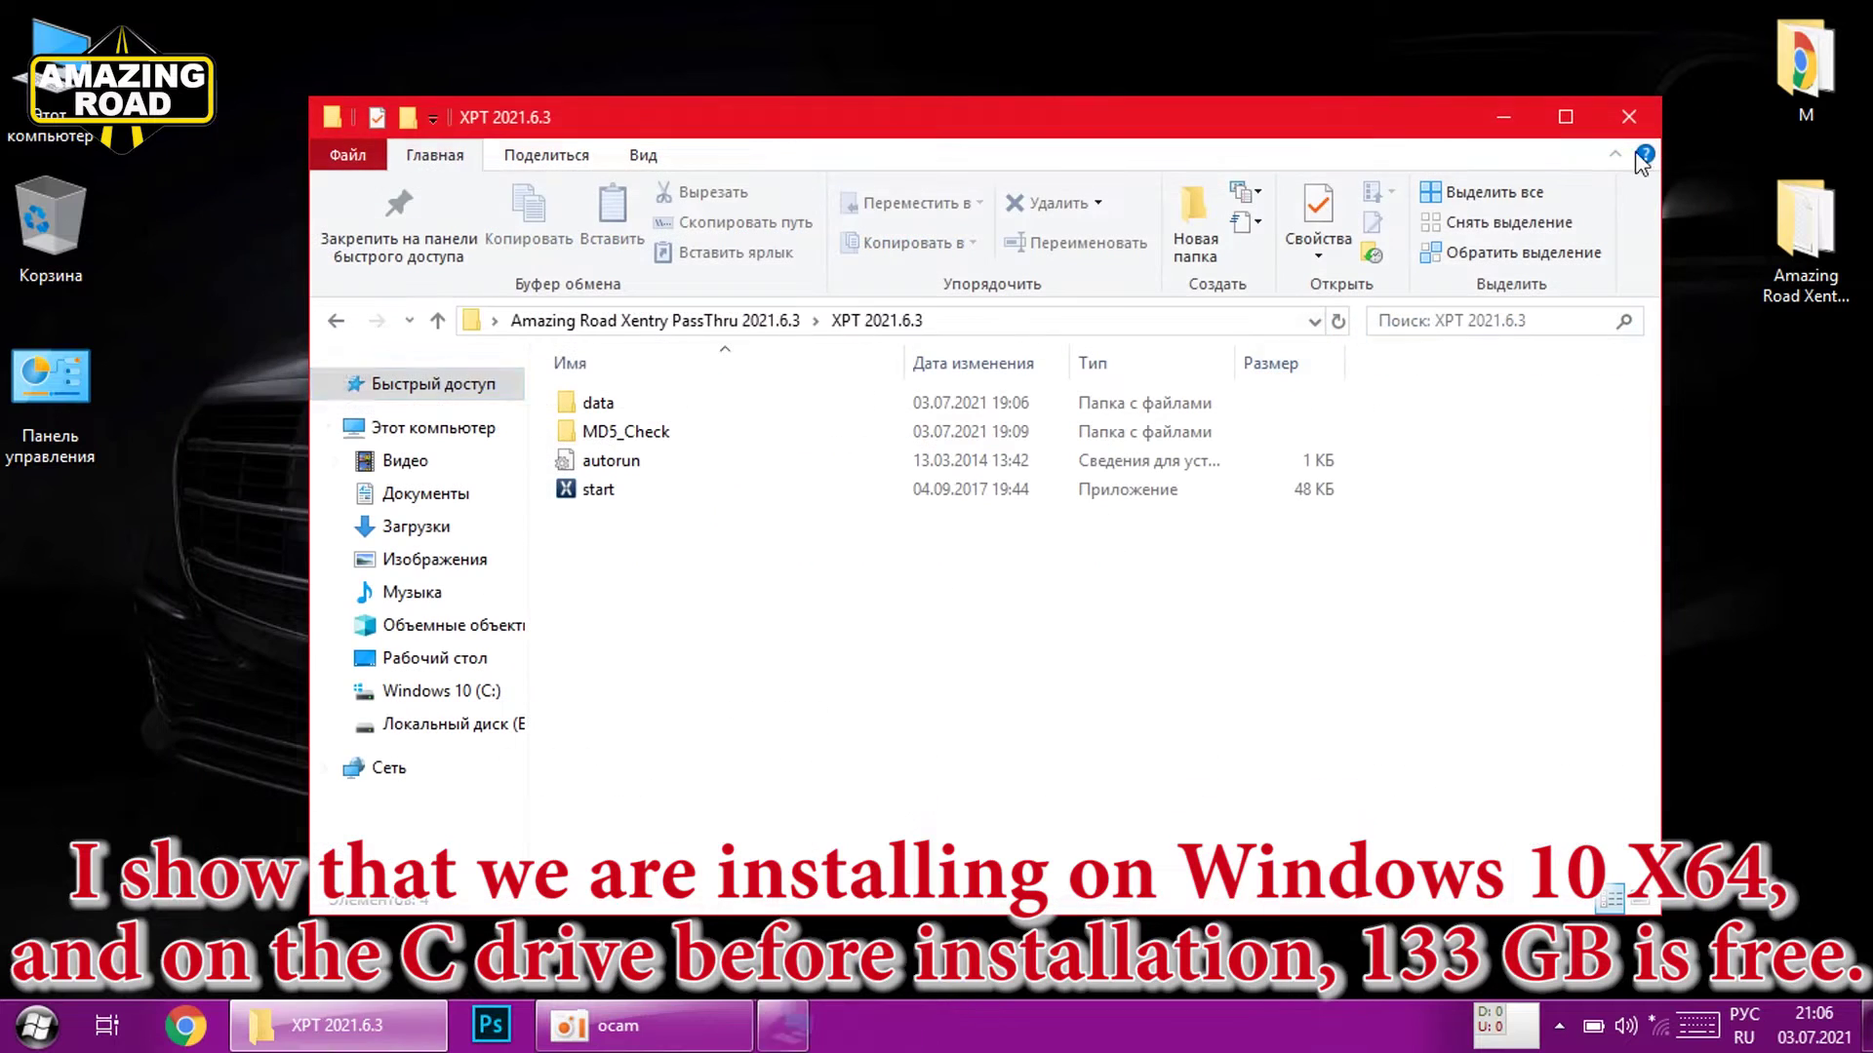
{"action": "double_click", "coordinate": [64, 83]}
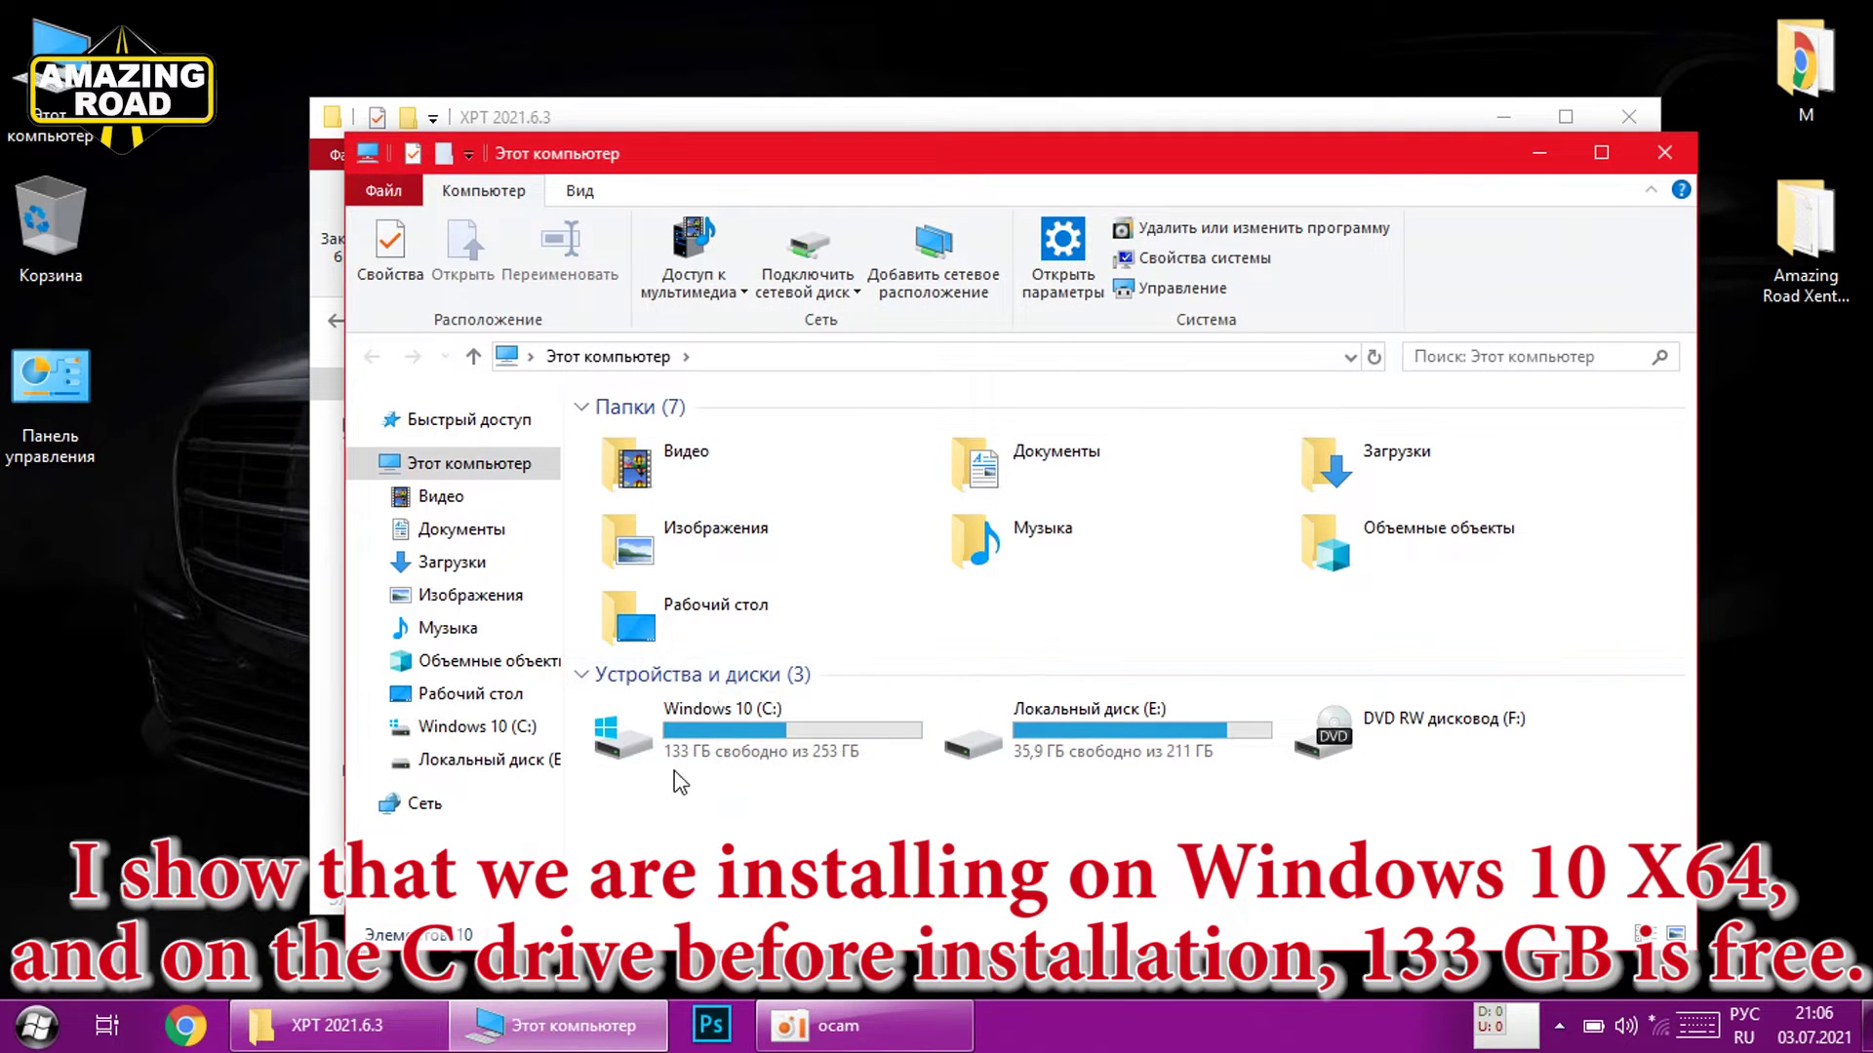
{"action": "mouse_move", "coordinate": [705, 734]}
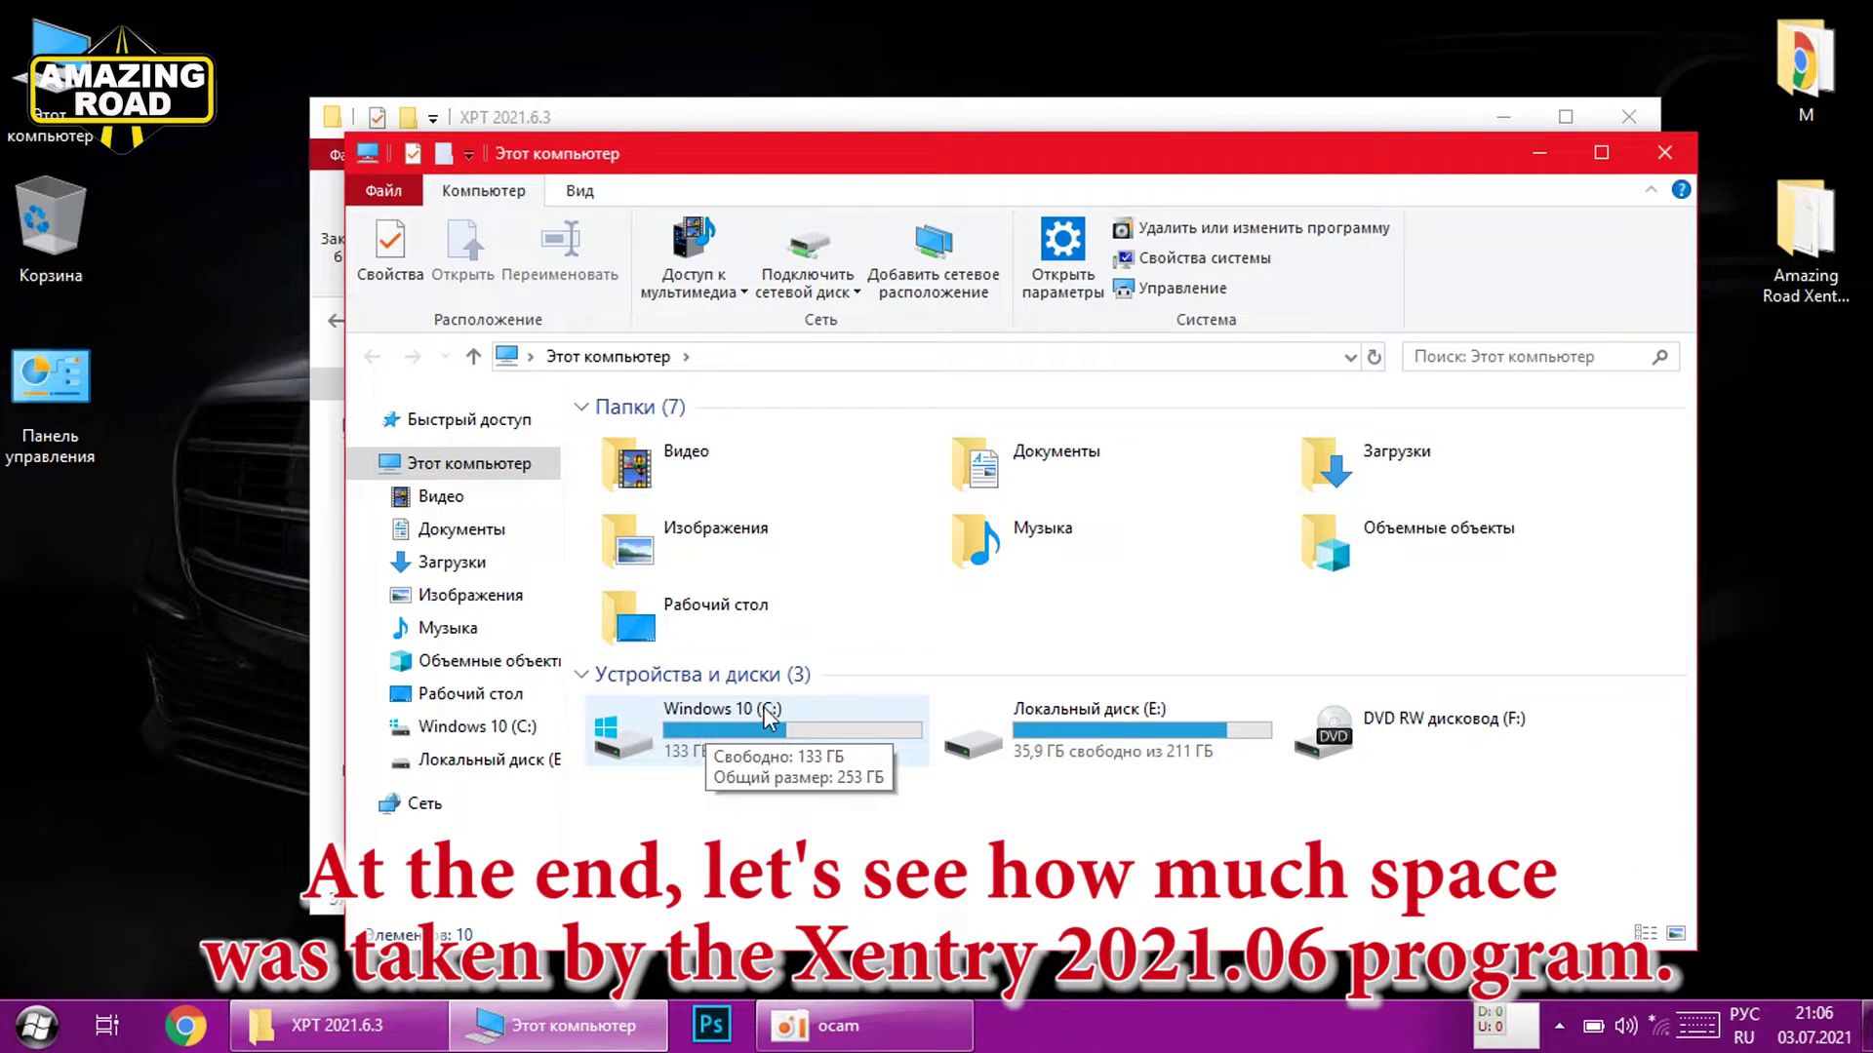
{"action": "left_click", "coordinate": [1665, 153]}
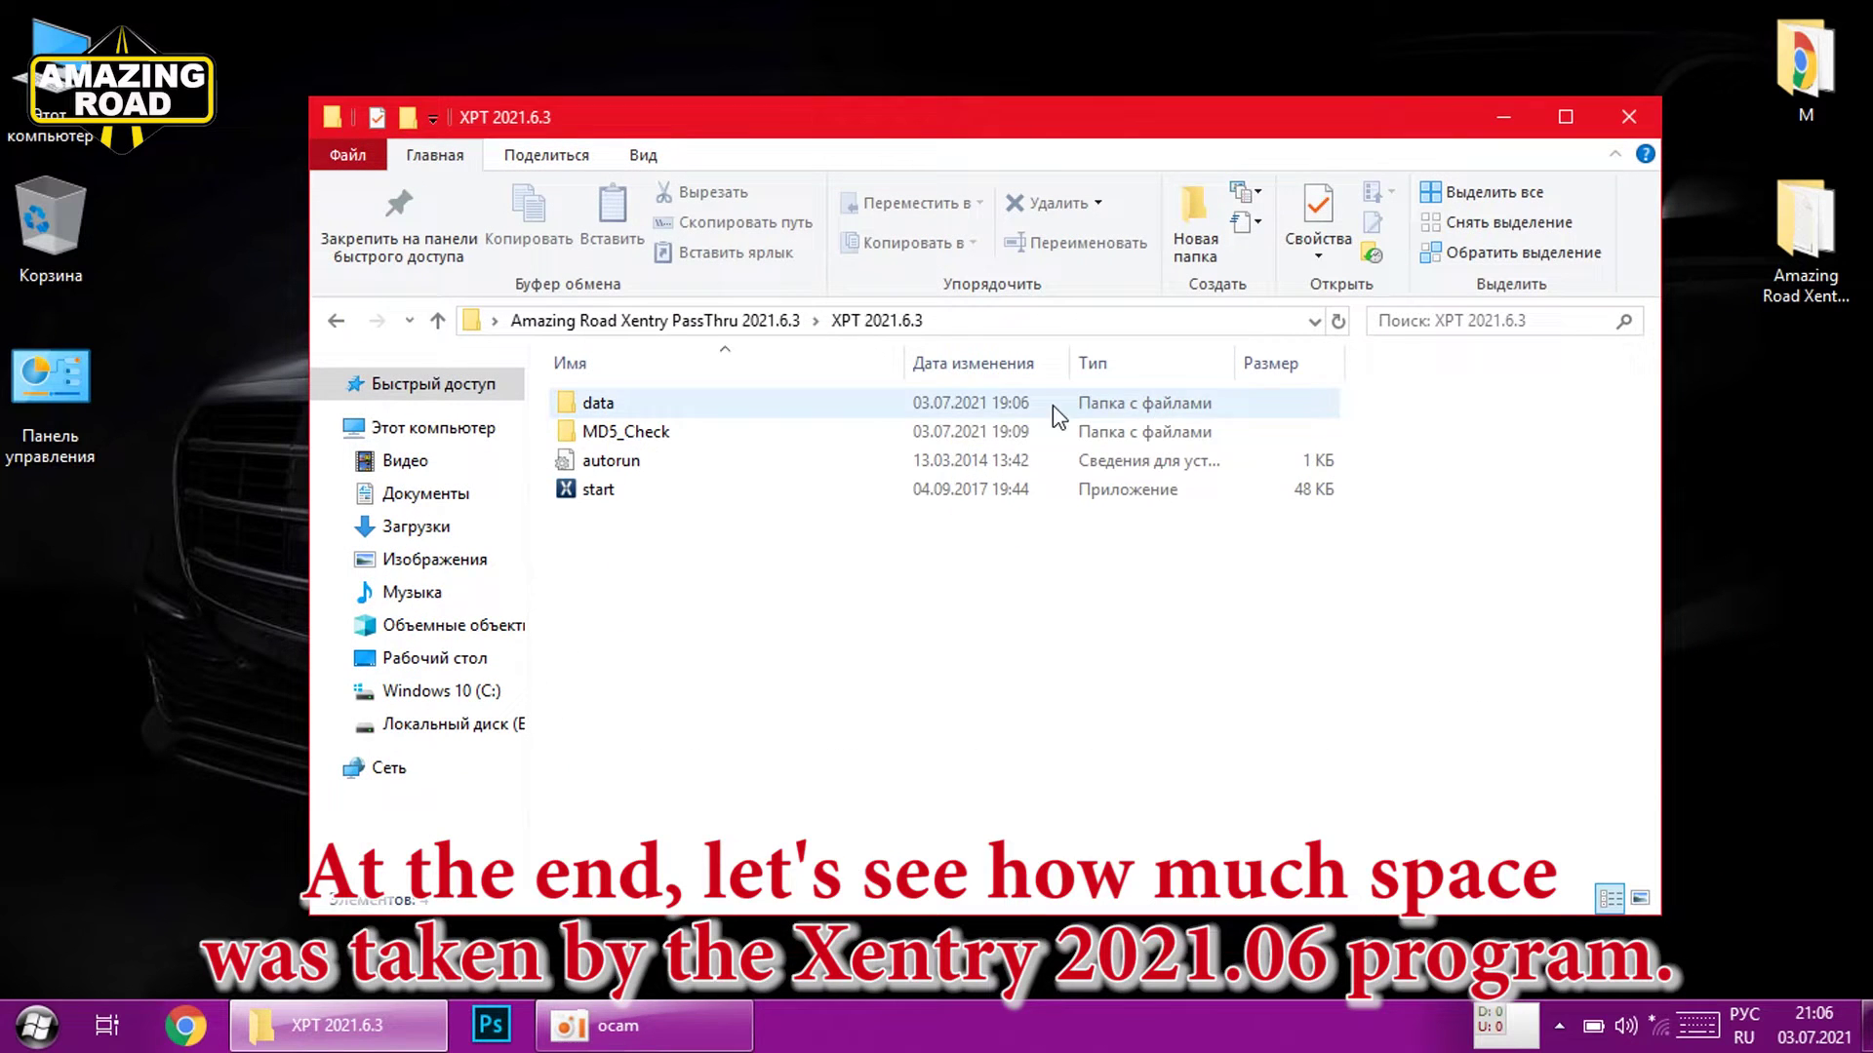
- Run the start file as administrator with Russian as the setup language and install the required components for XENTRY Pass Thru
{"action": "right_click", "coordinate": [605, 494]}
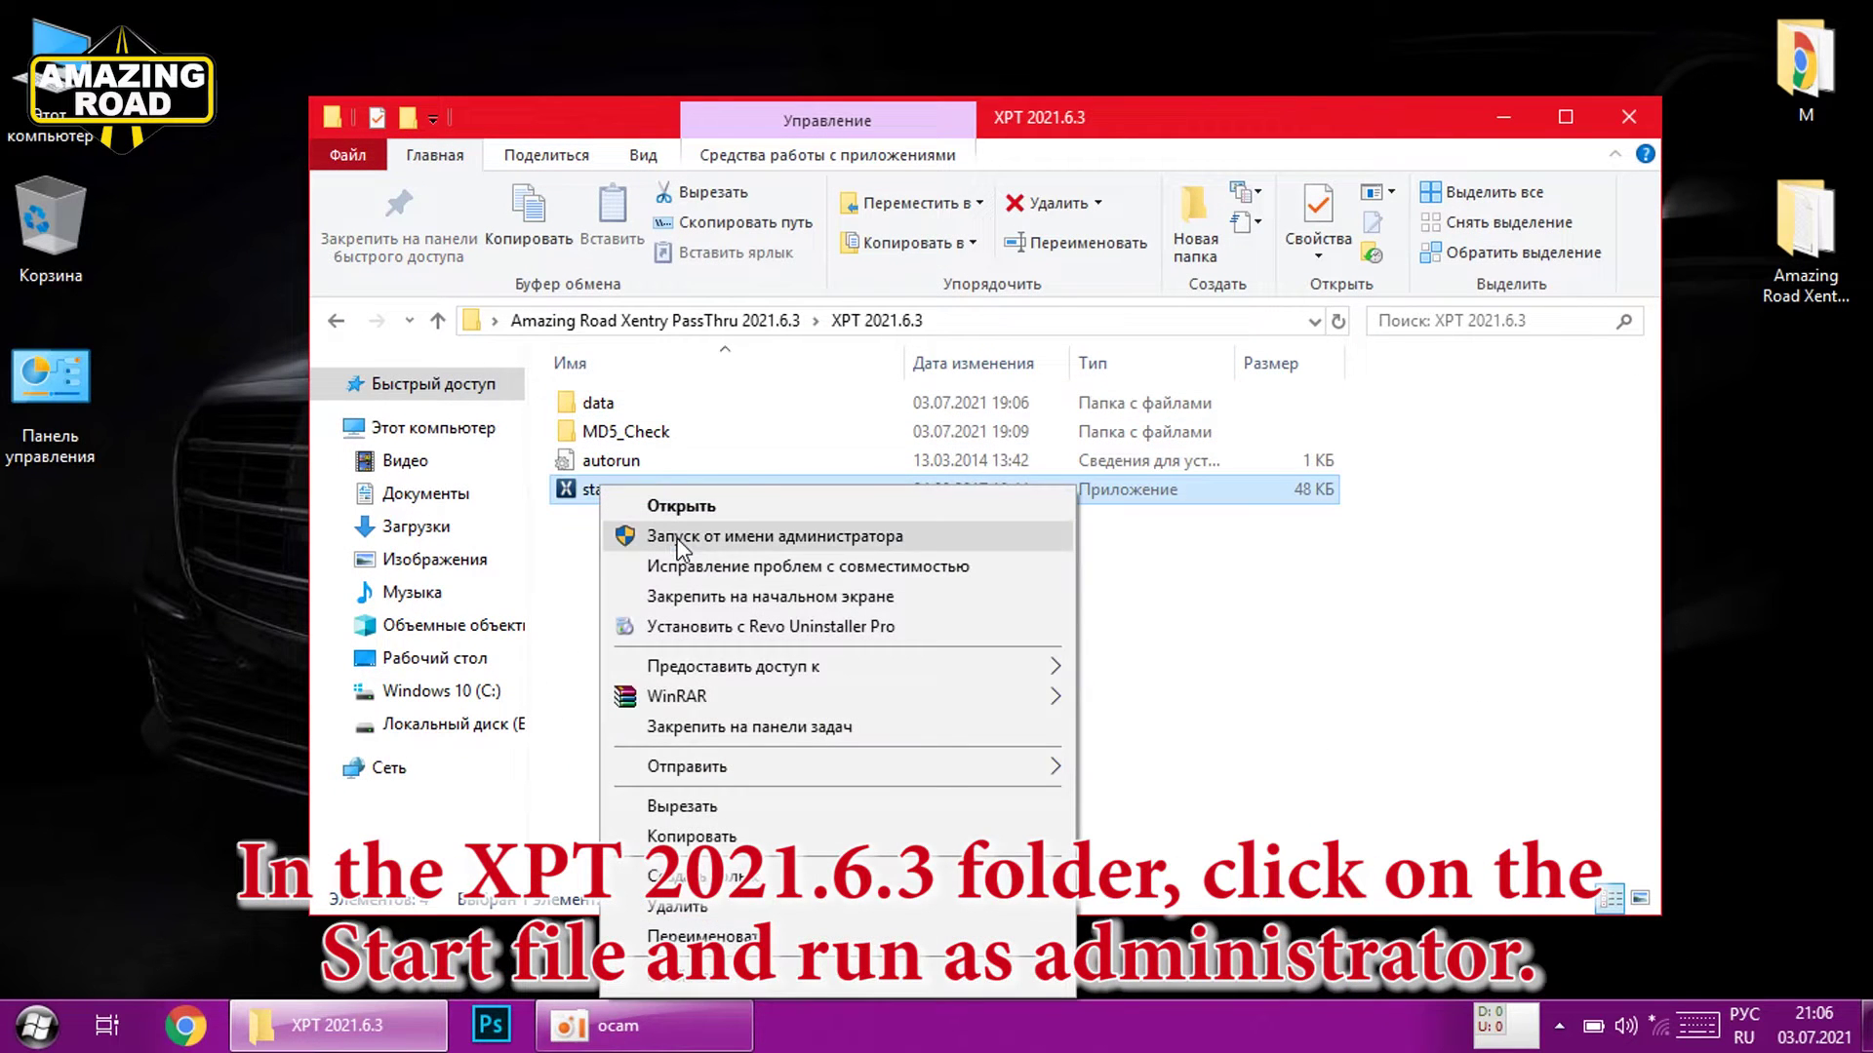
{"action": "left_click", "coordinate": [679, 539]}
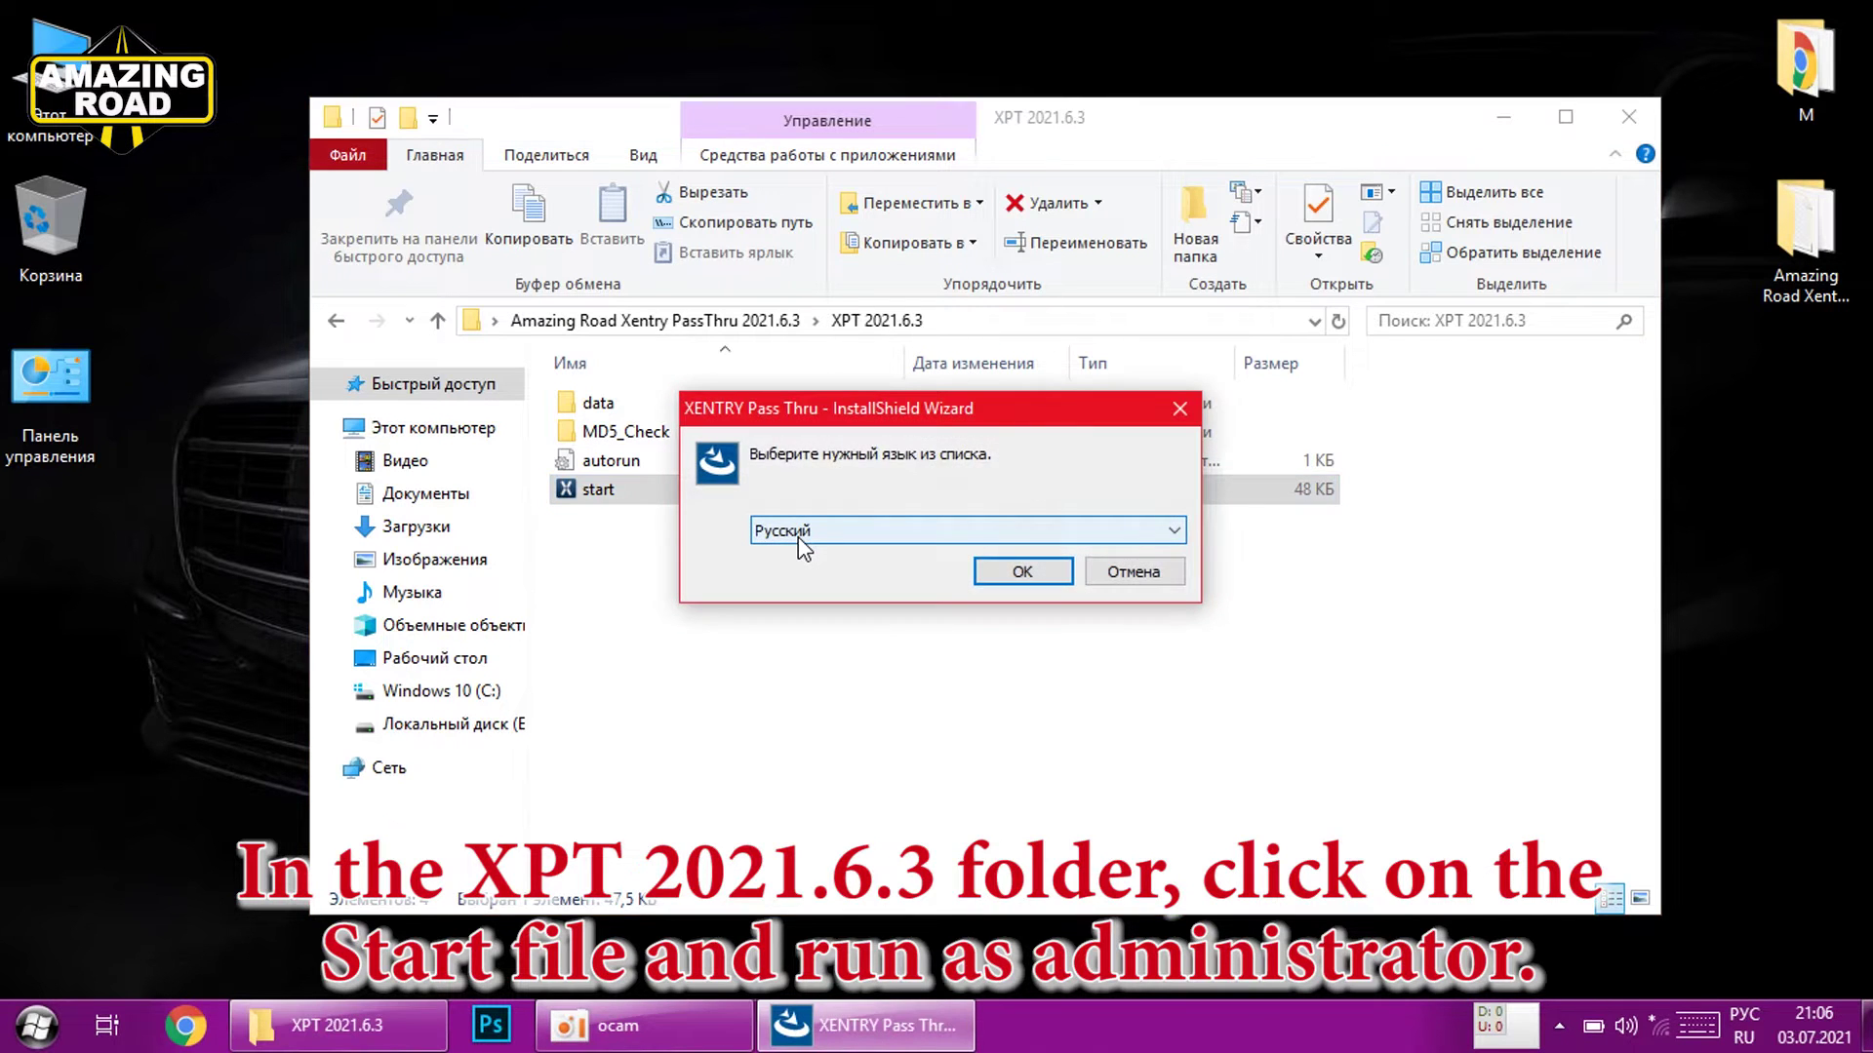
{"action": "left_click", "coordinate": [1174, 531]}
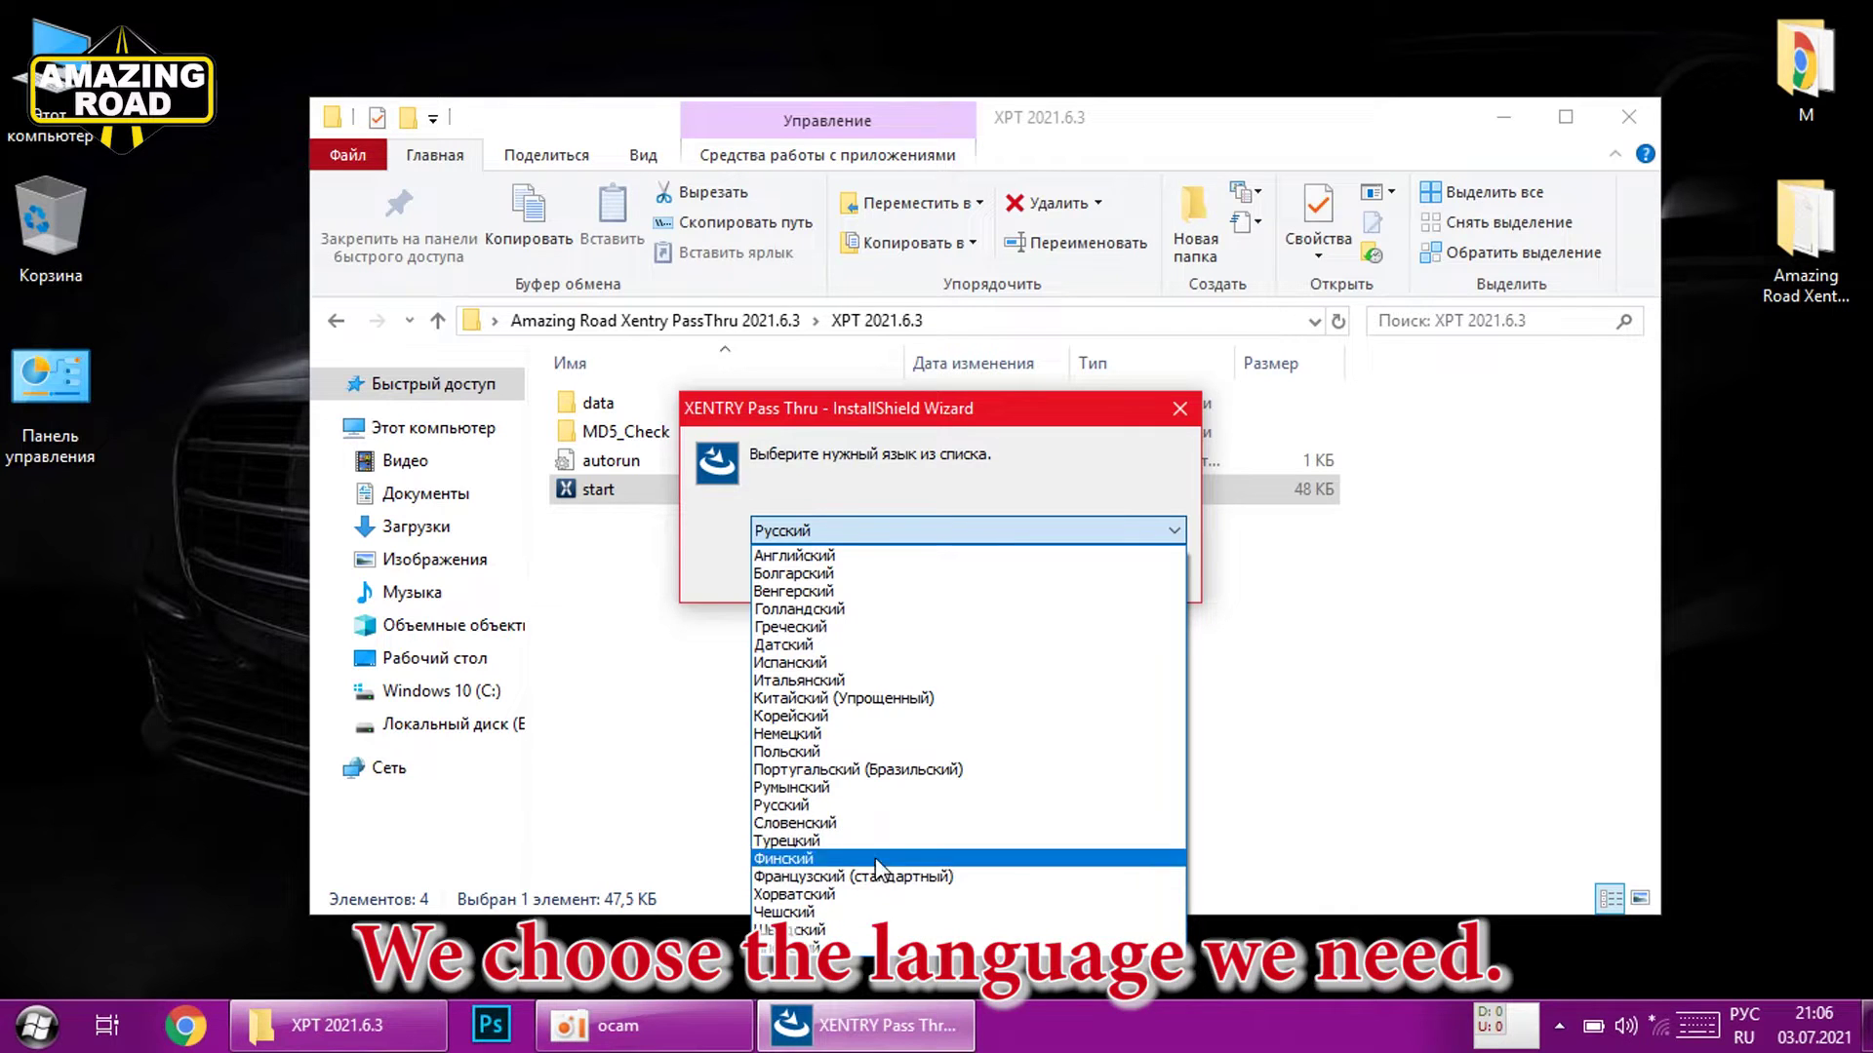
{"action": "left_click", "coordinate": [831, 805]}
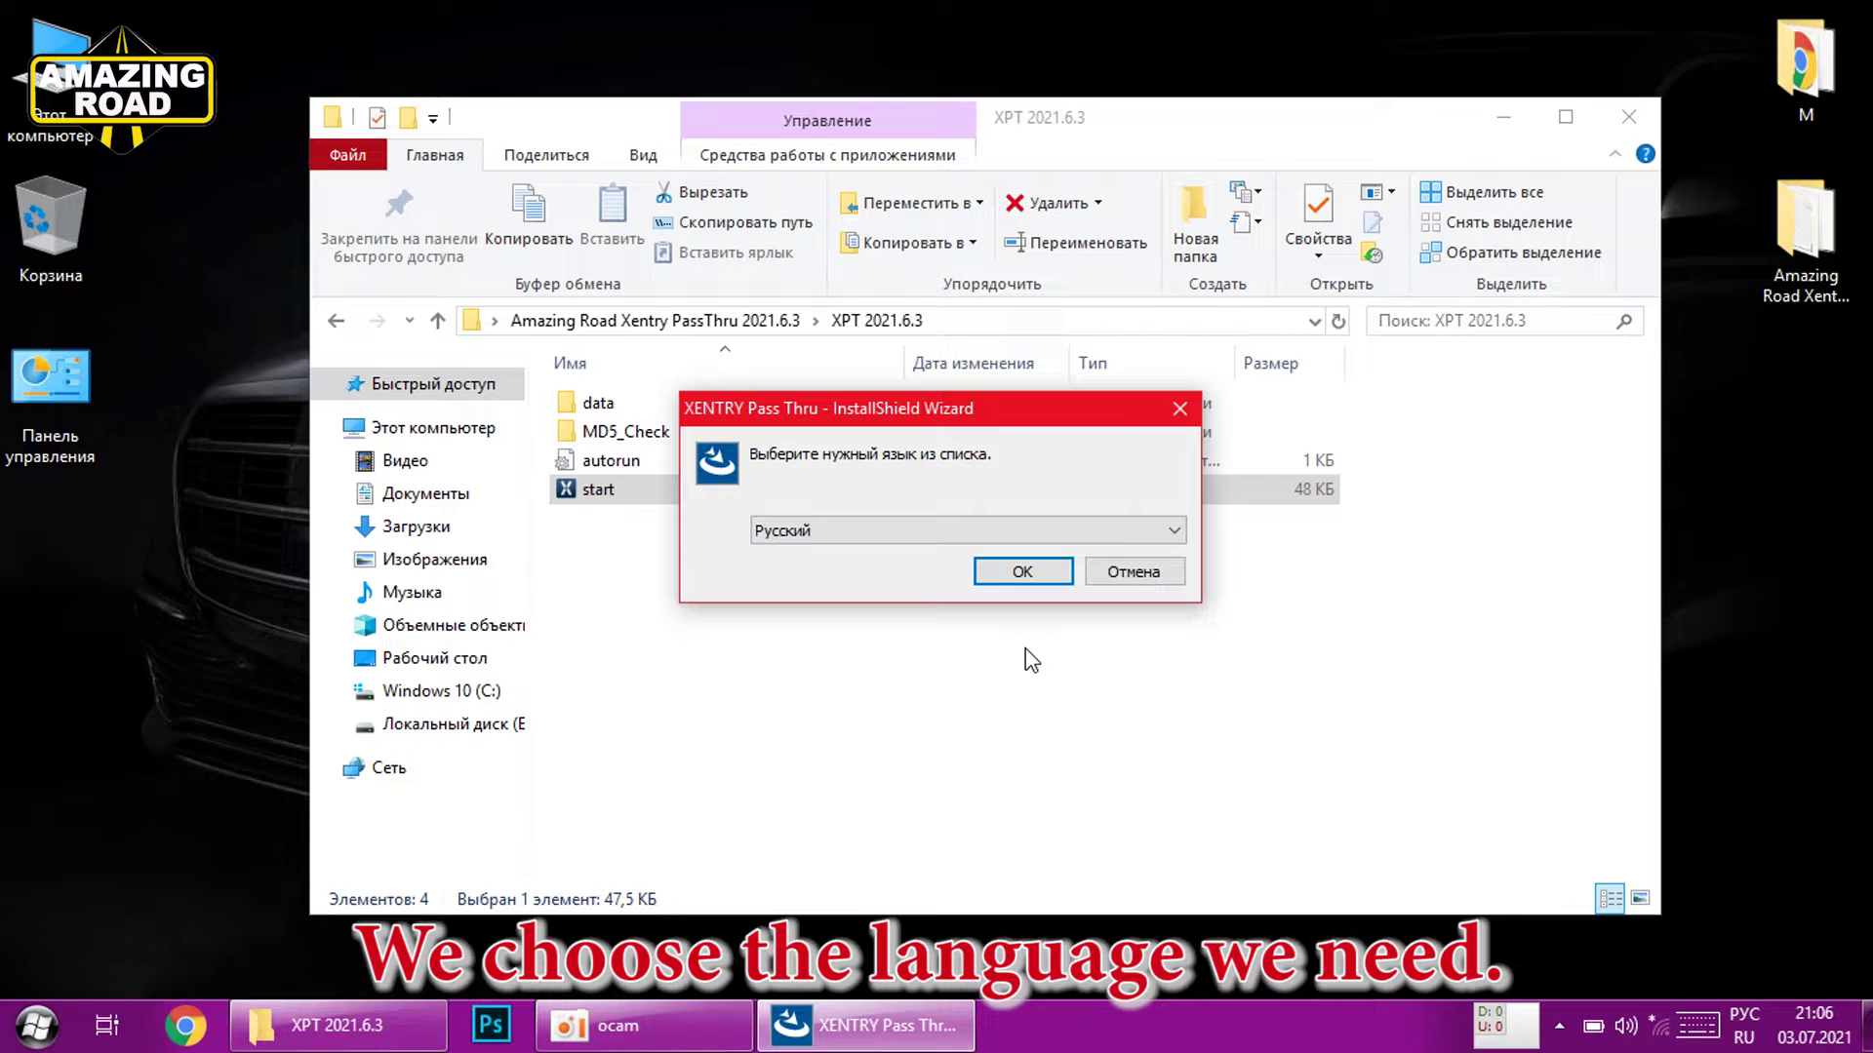
{"action": "left_click", "coordinate": [1040, 582]}
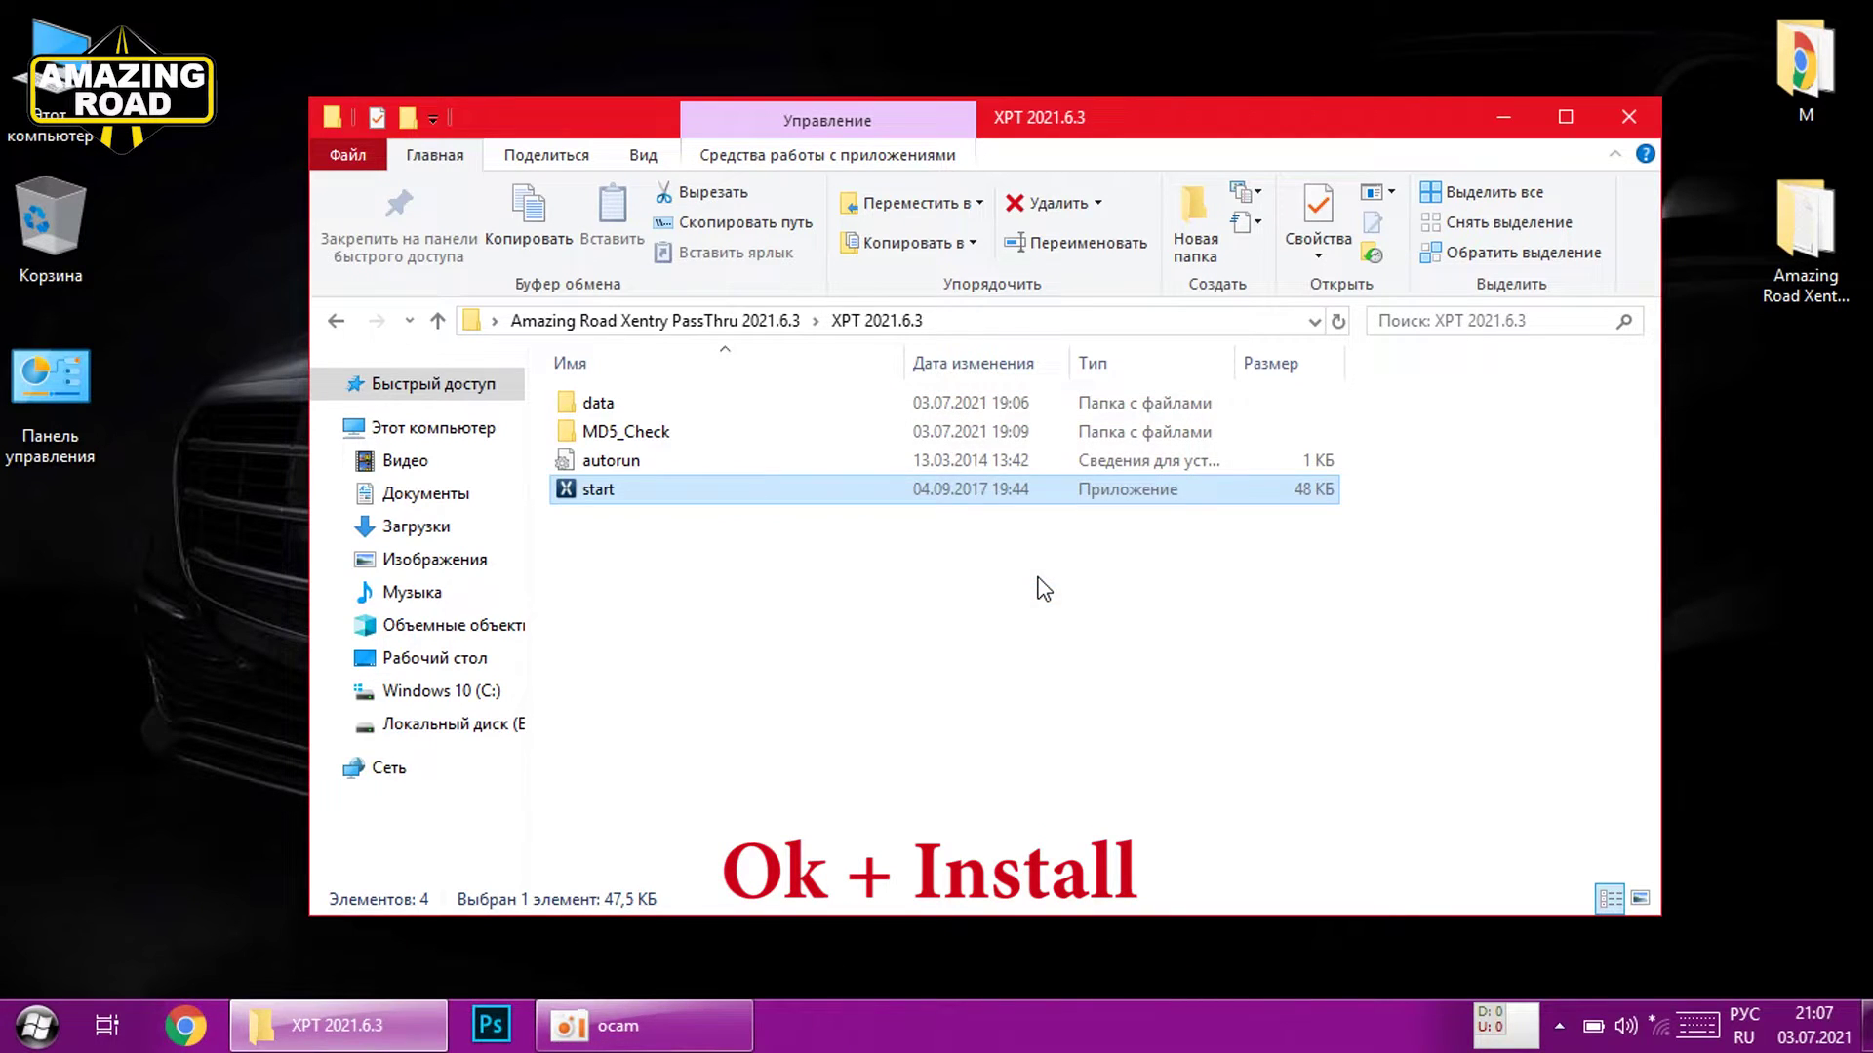
{"action": "left_click", "coordinate": [1049, 726]}
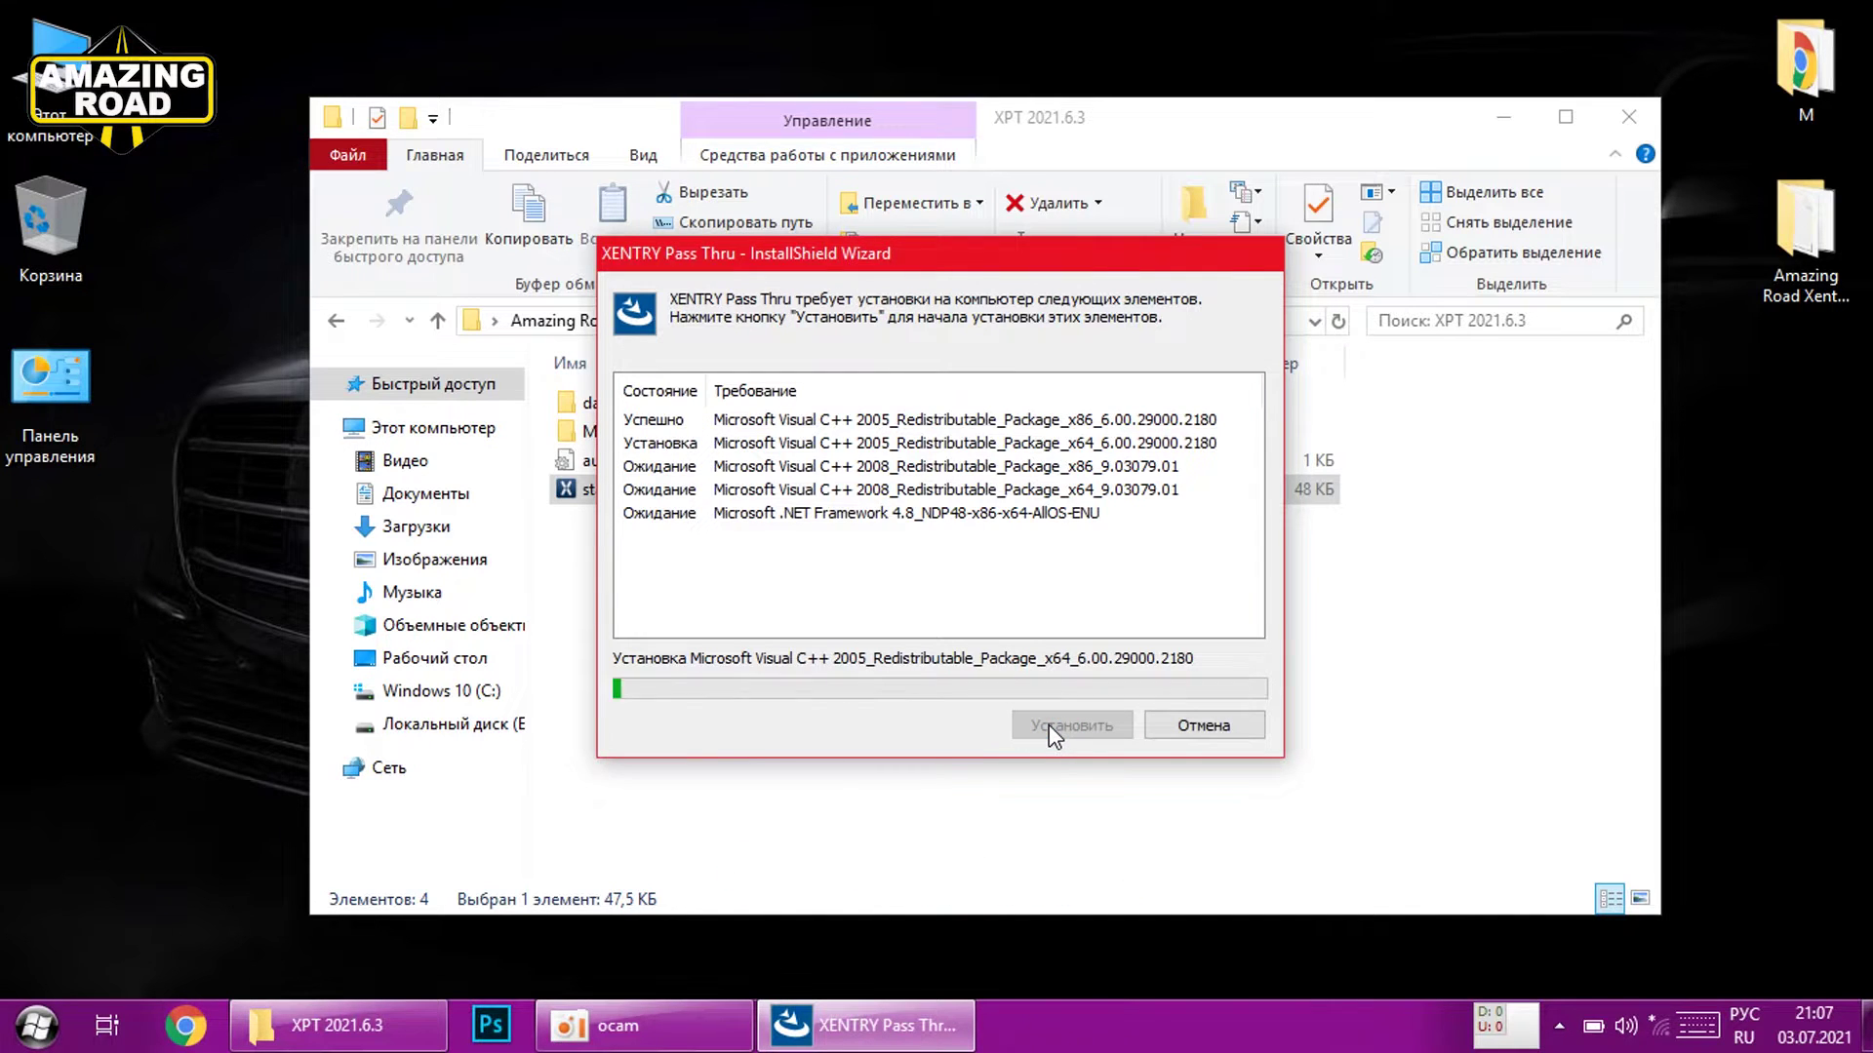
{"action": "left_click", "coordinate": [1503, 116]}
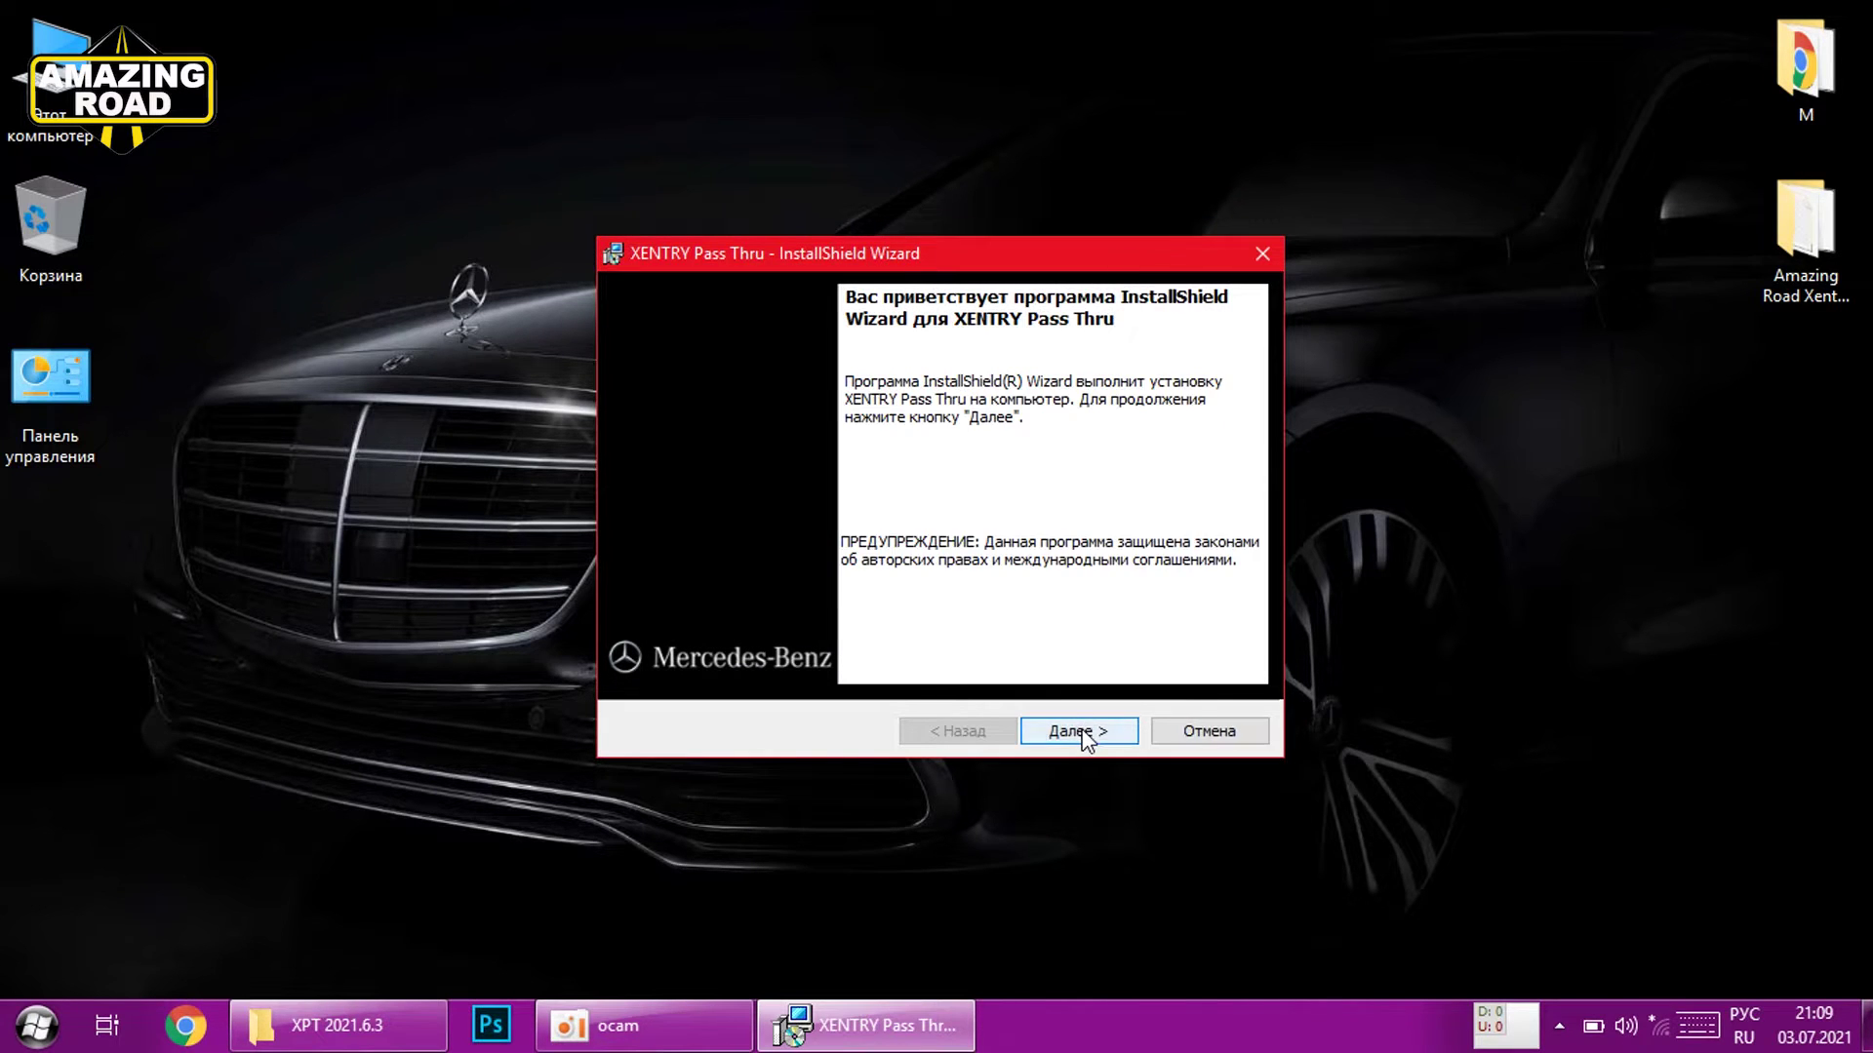
- Choose the USA/Canada client type (Pass Thru: North America) in the setup wizard and accept the license agreement
{"action": "left_click", "coordinate": [1080, 731]}
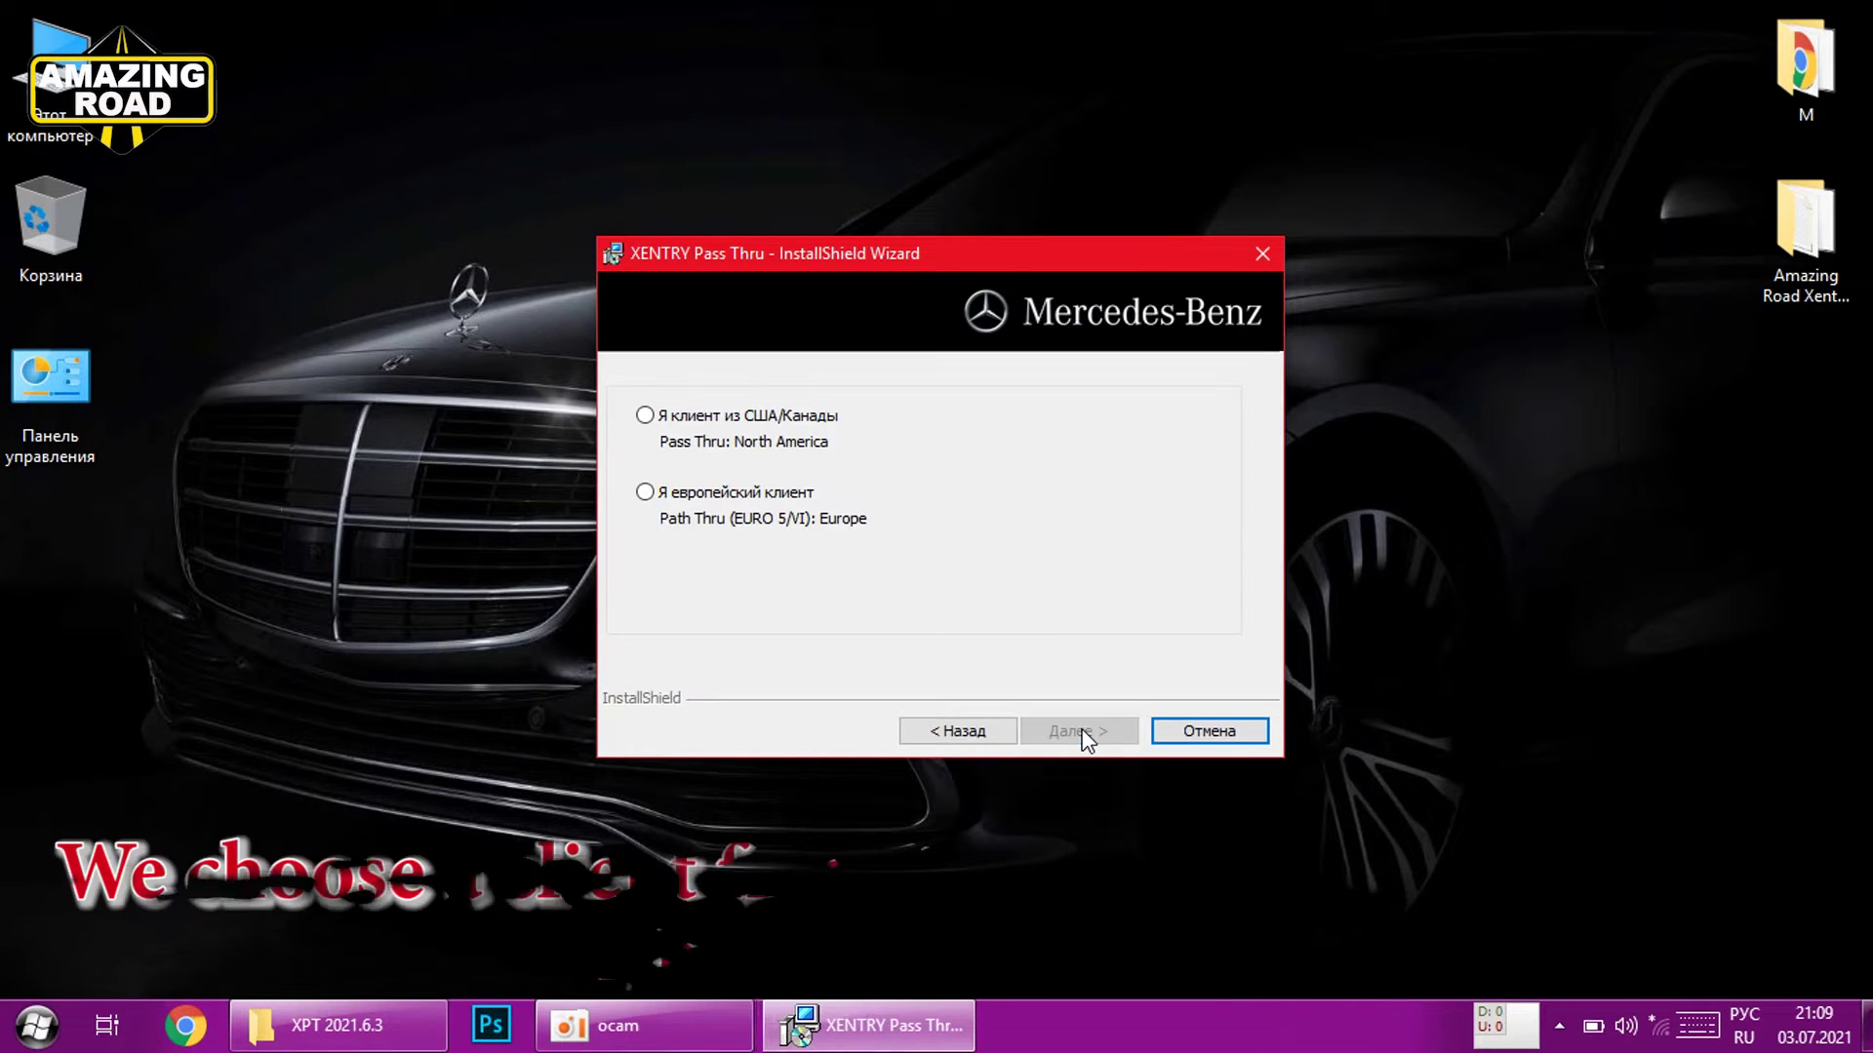
{"action": "left_click", "coordinate": [664, 422]}
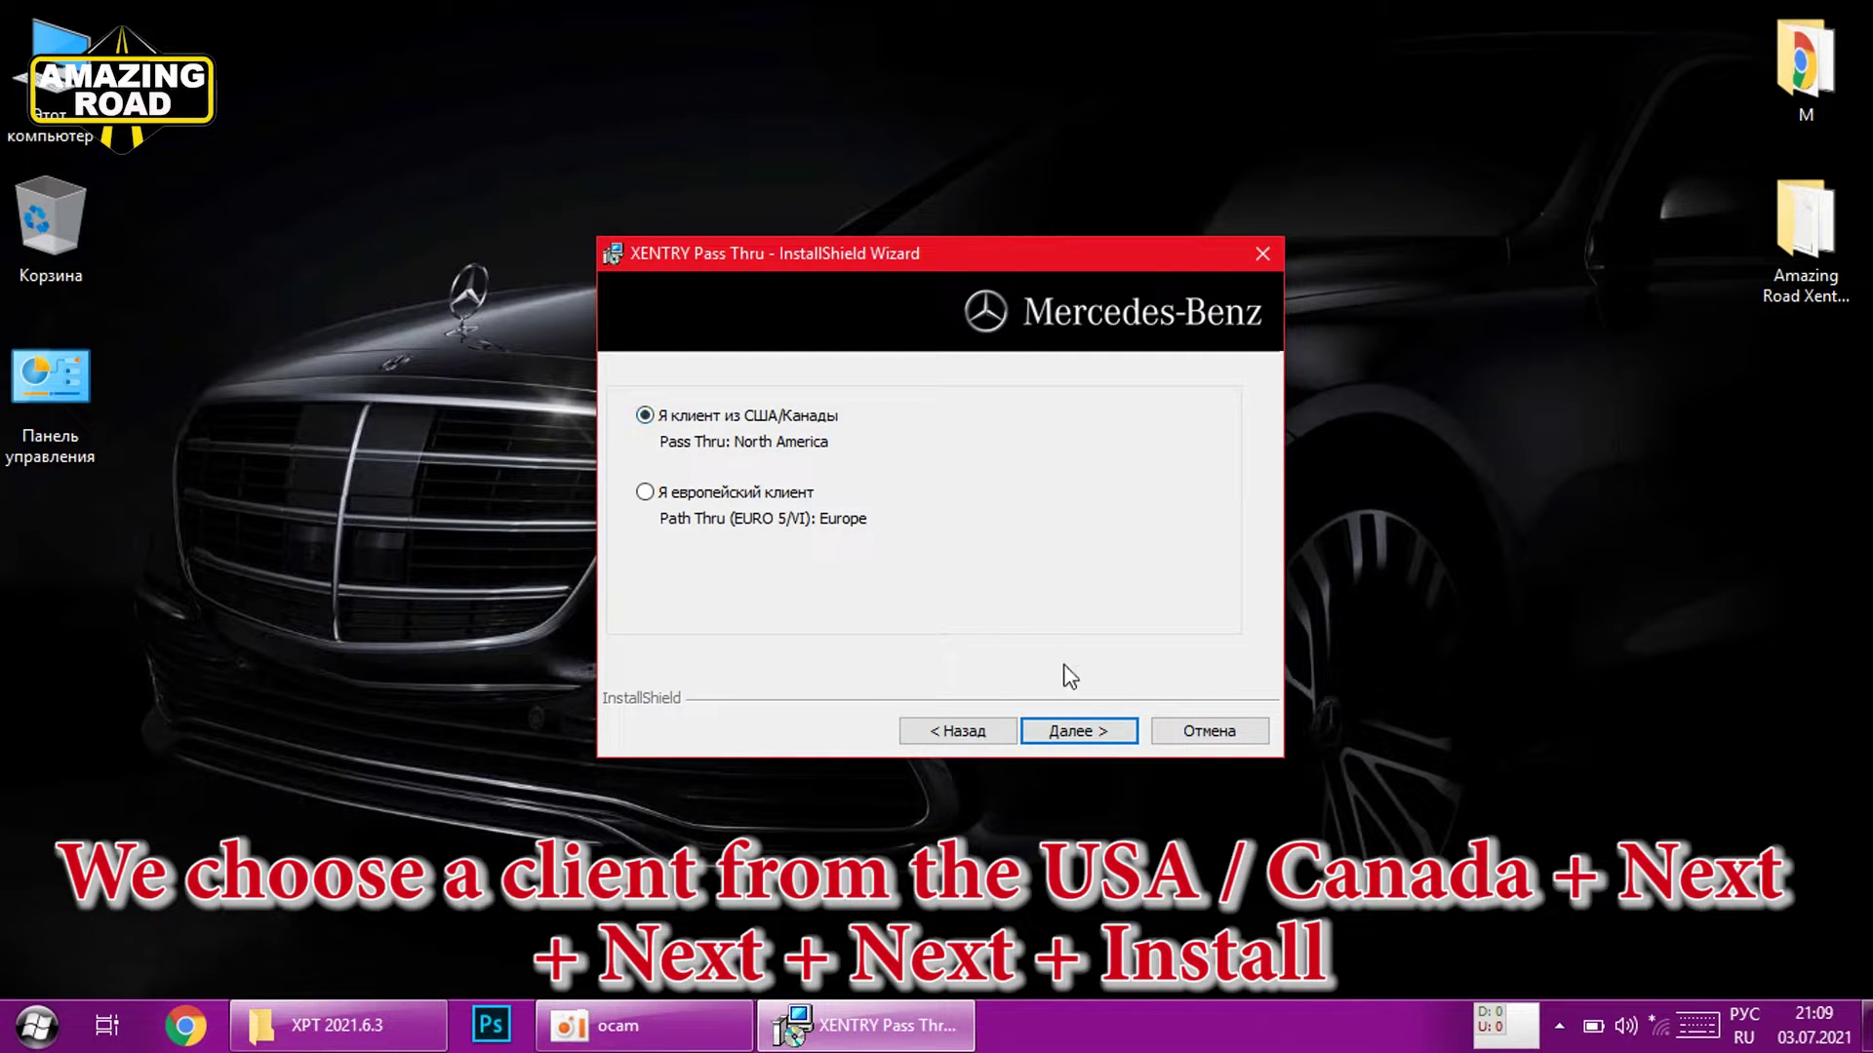
{"action": "left_click", "coordinate": [1083, 731]}
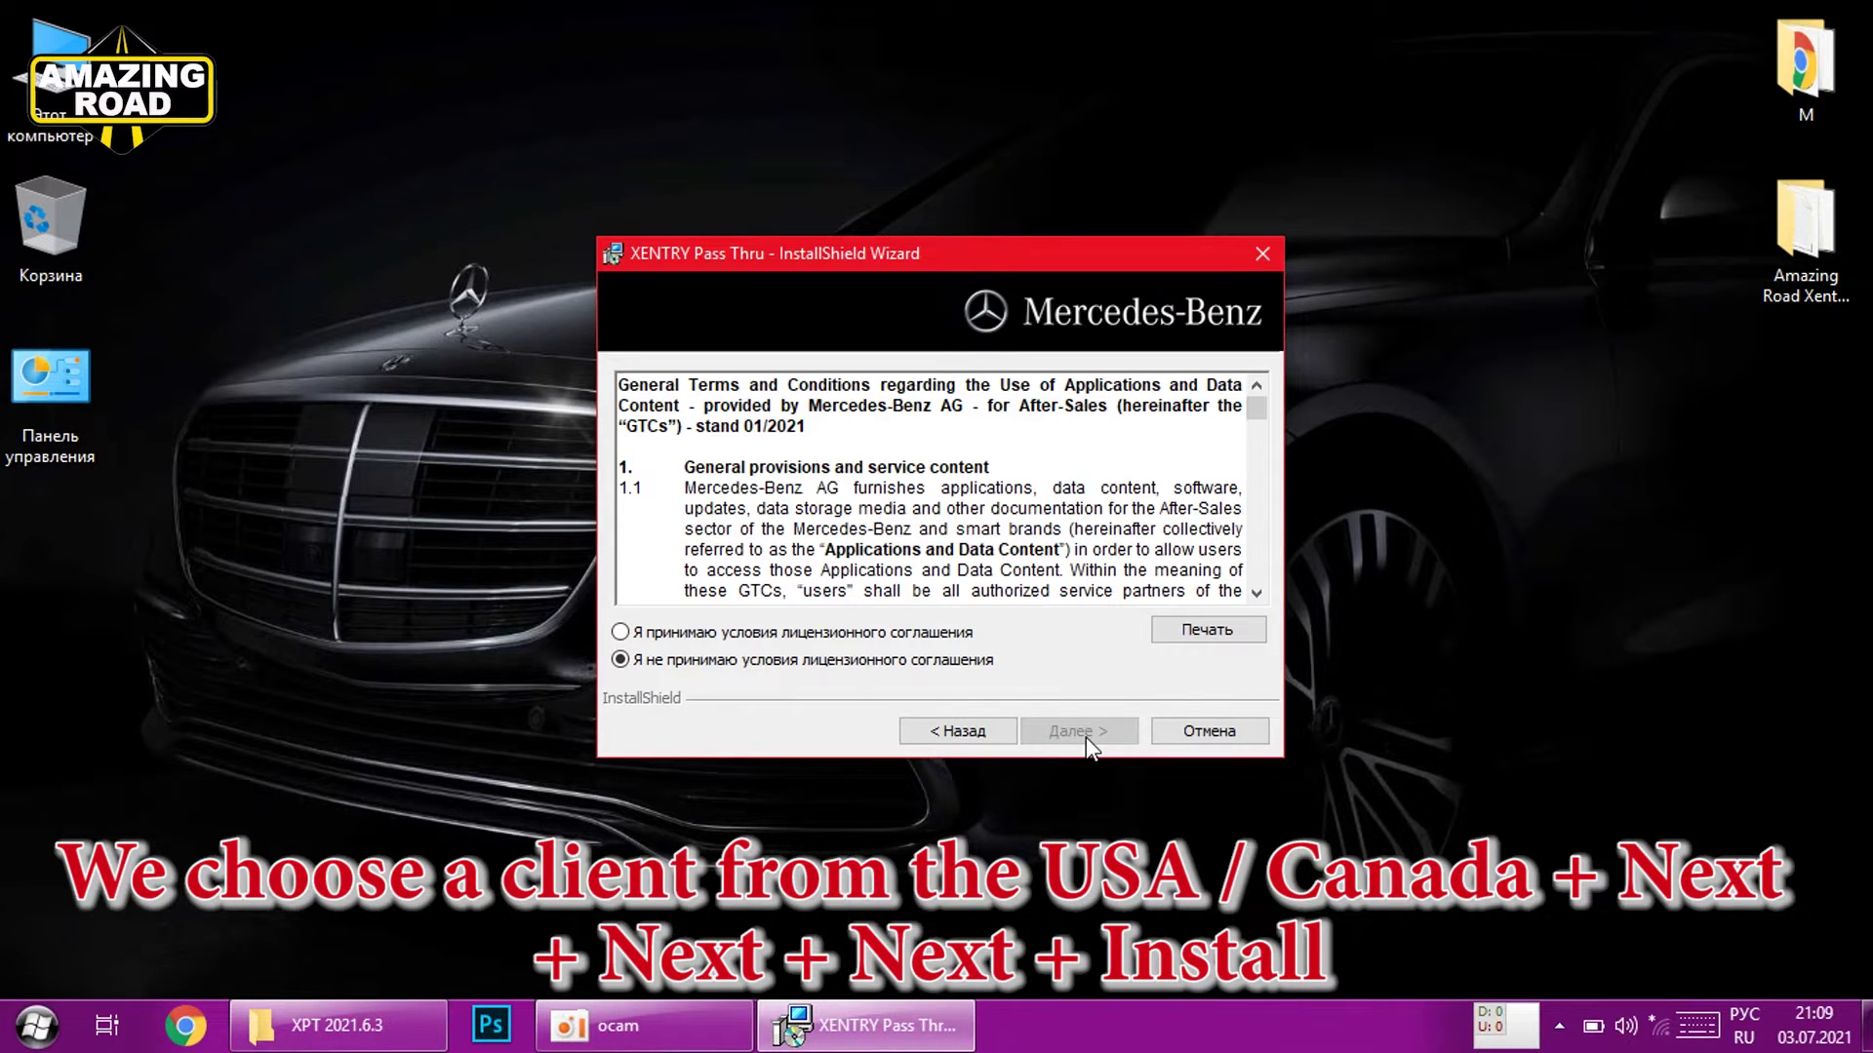
{"action": "left_click", "coordinate": [682, 632]}
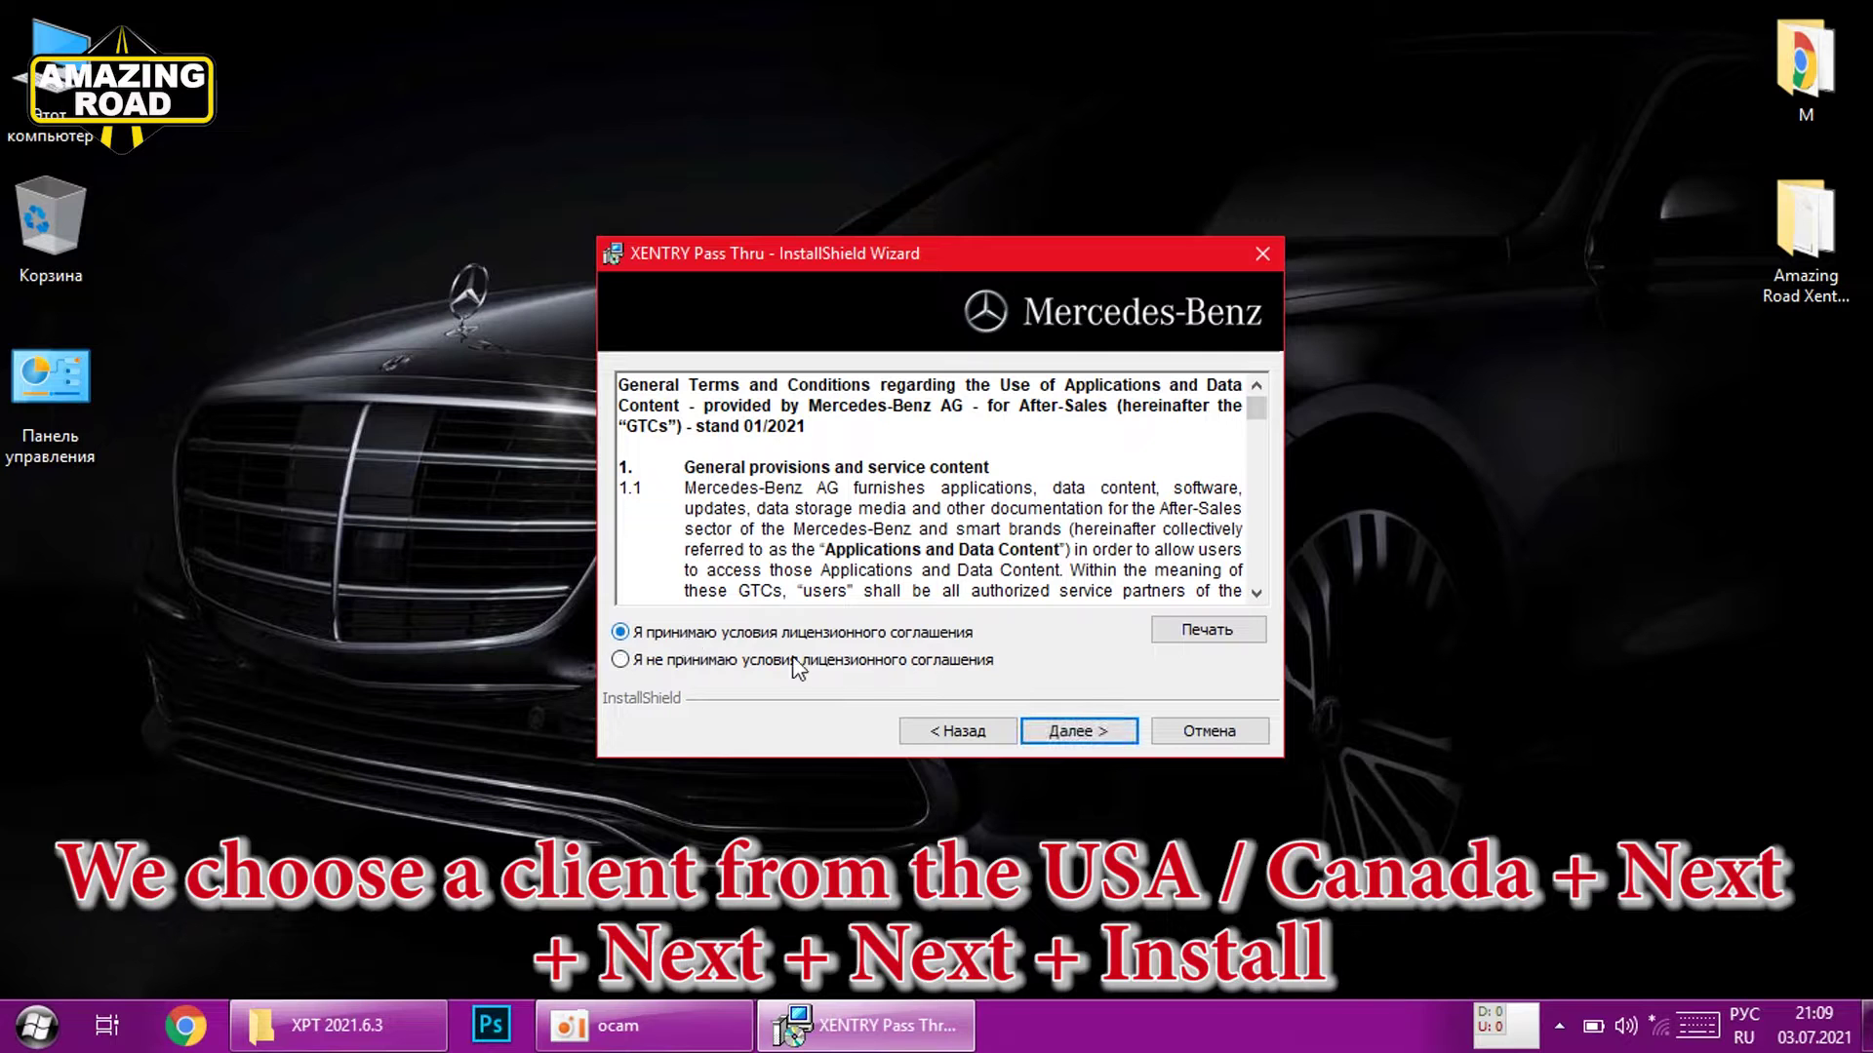
{"action": "left_click", "coordinate": [1073, 739]}
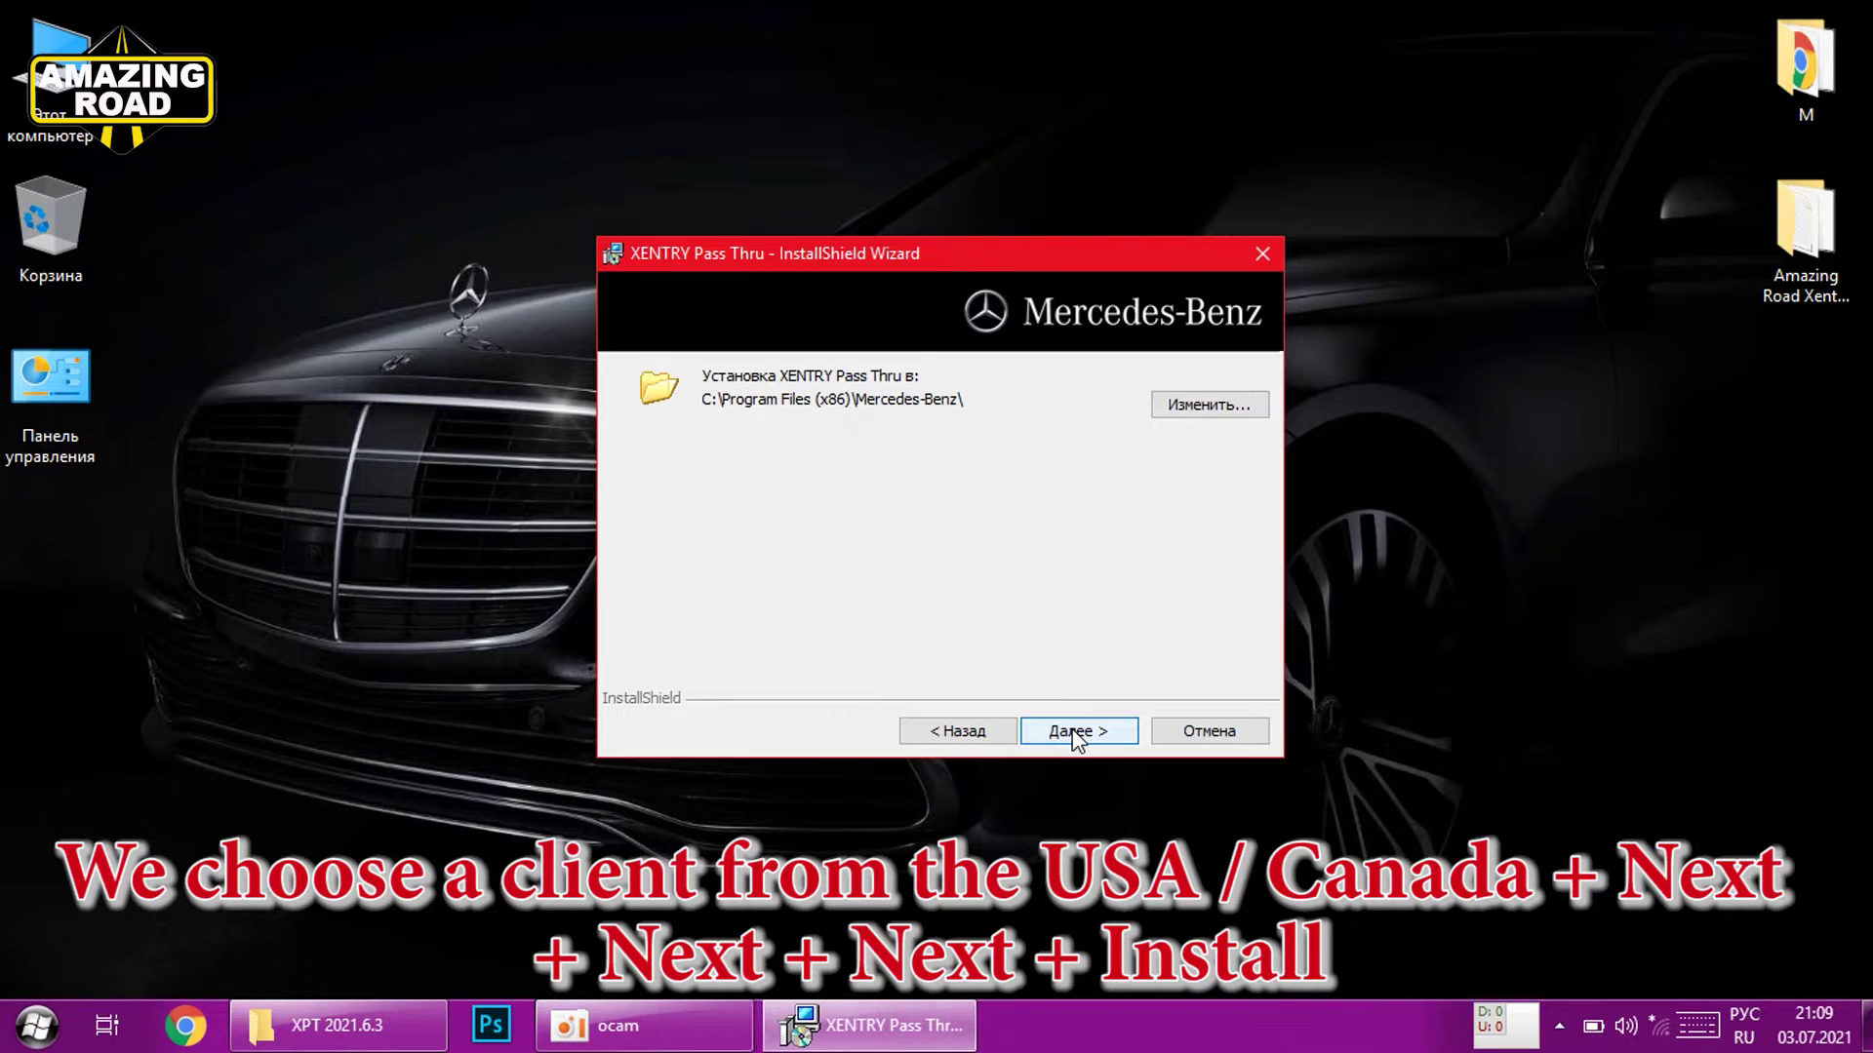
- Install XENTRY Pass Thru in C:\Program Files (x86)\Mercedes-Benz\ with the preset components and finish the wizard
{"action": "left_click", "coordinate": [1072, 731]}
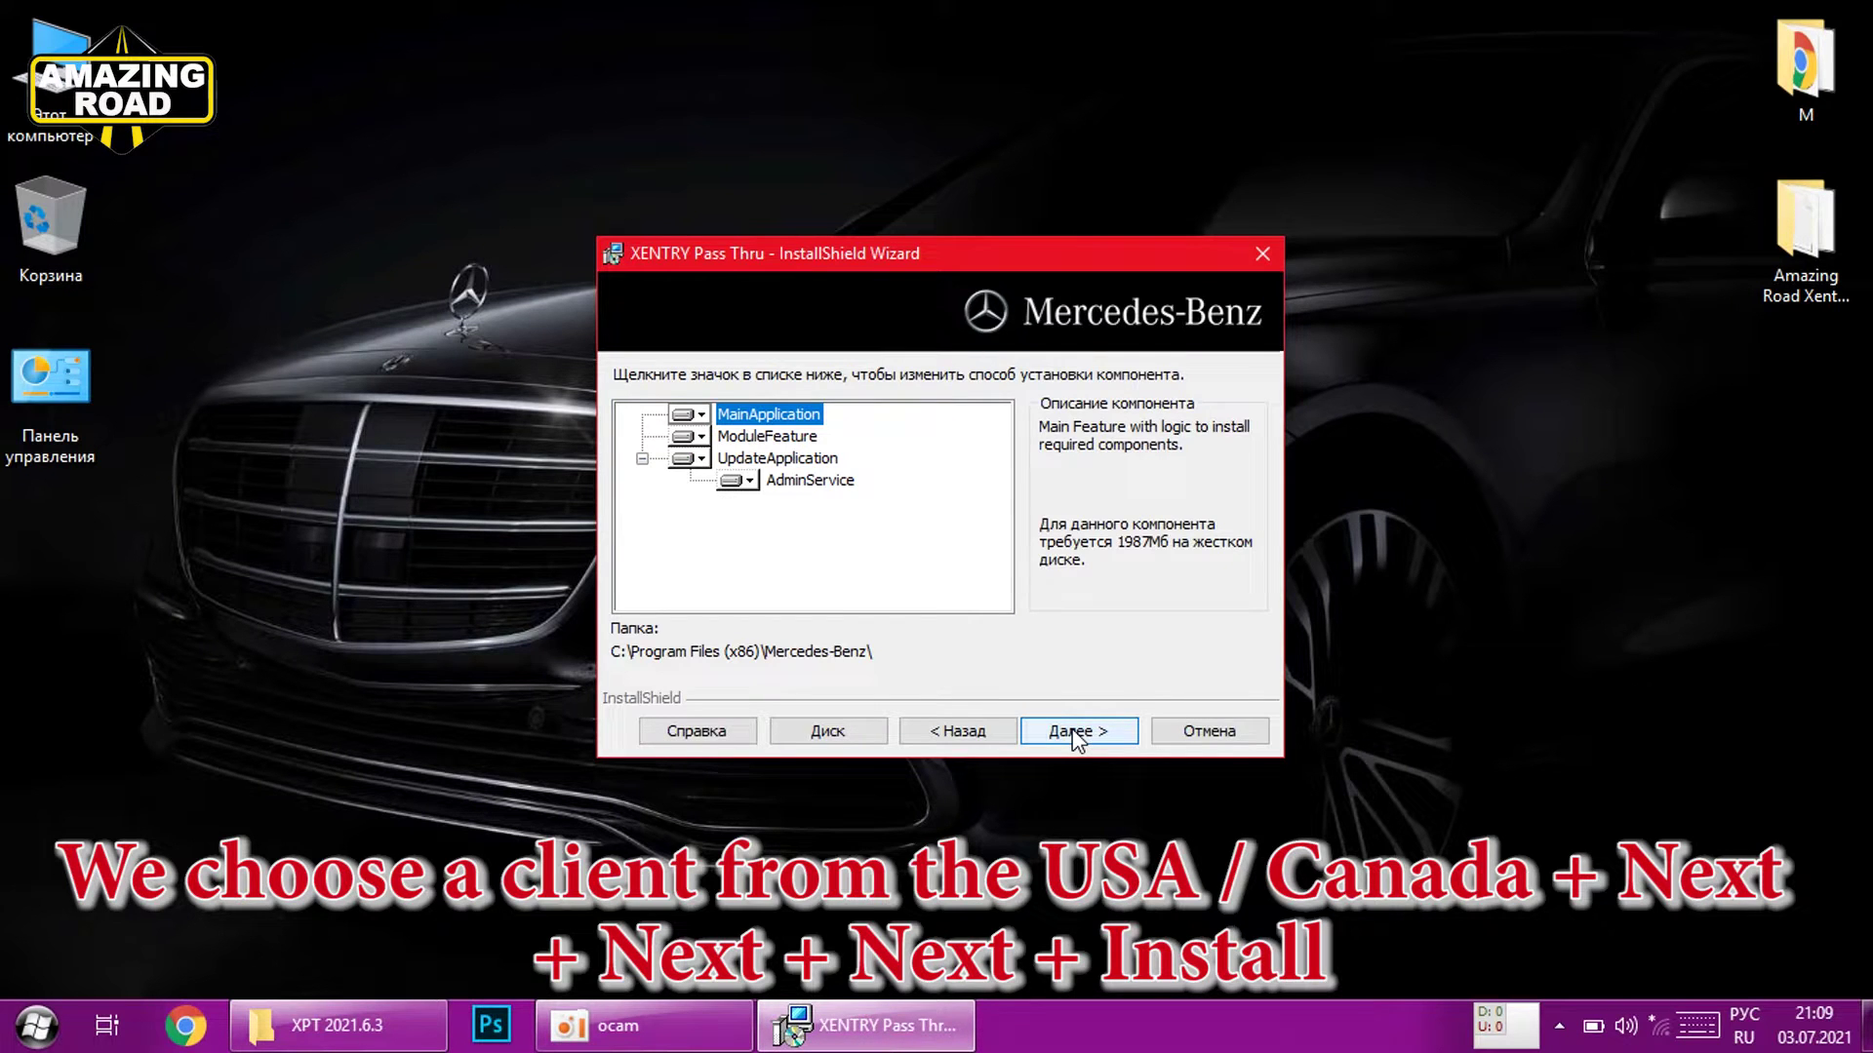
{"action": "left_click", "coordinate": [1074, 734]}
{"action": "left_click", "coordinate": [1073, 733]}
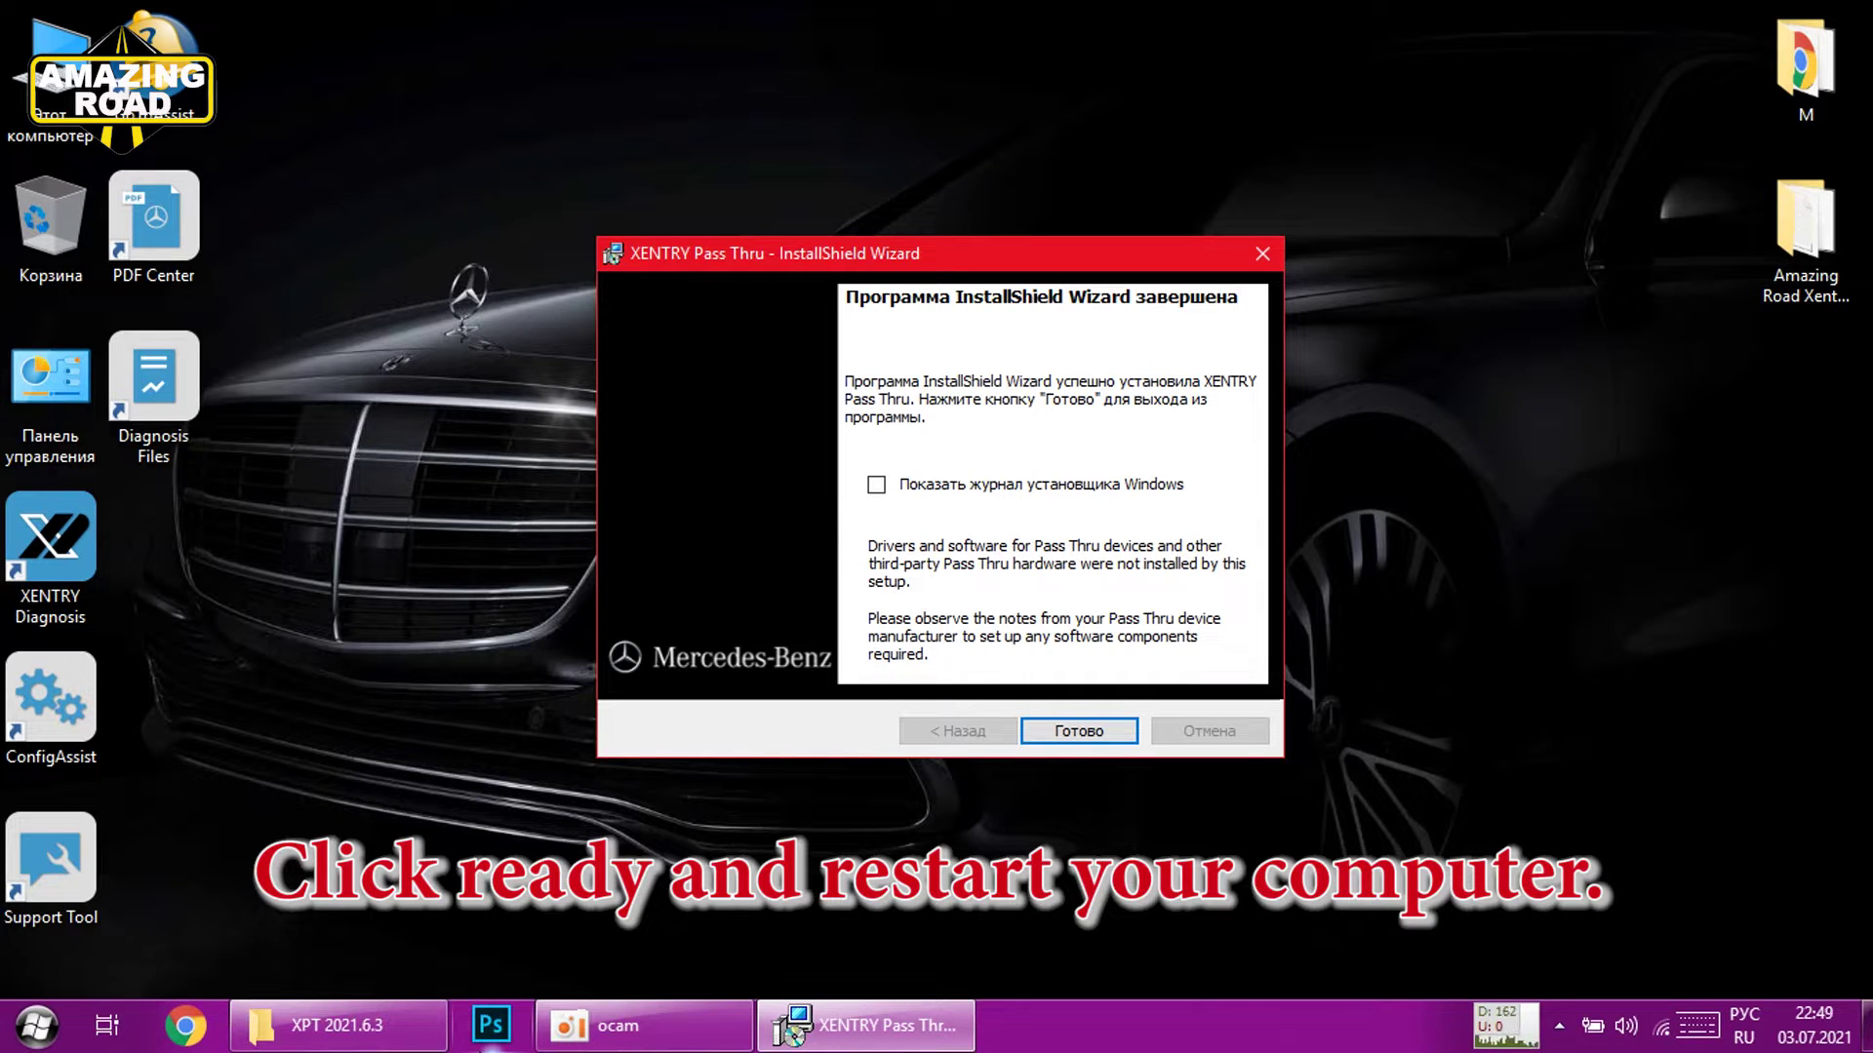
{"action": "left_click", "coordinate": [1080, 732]}
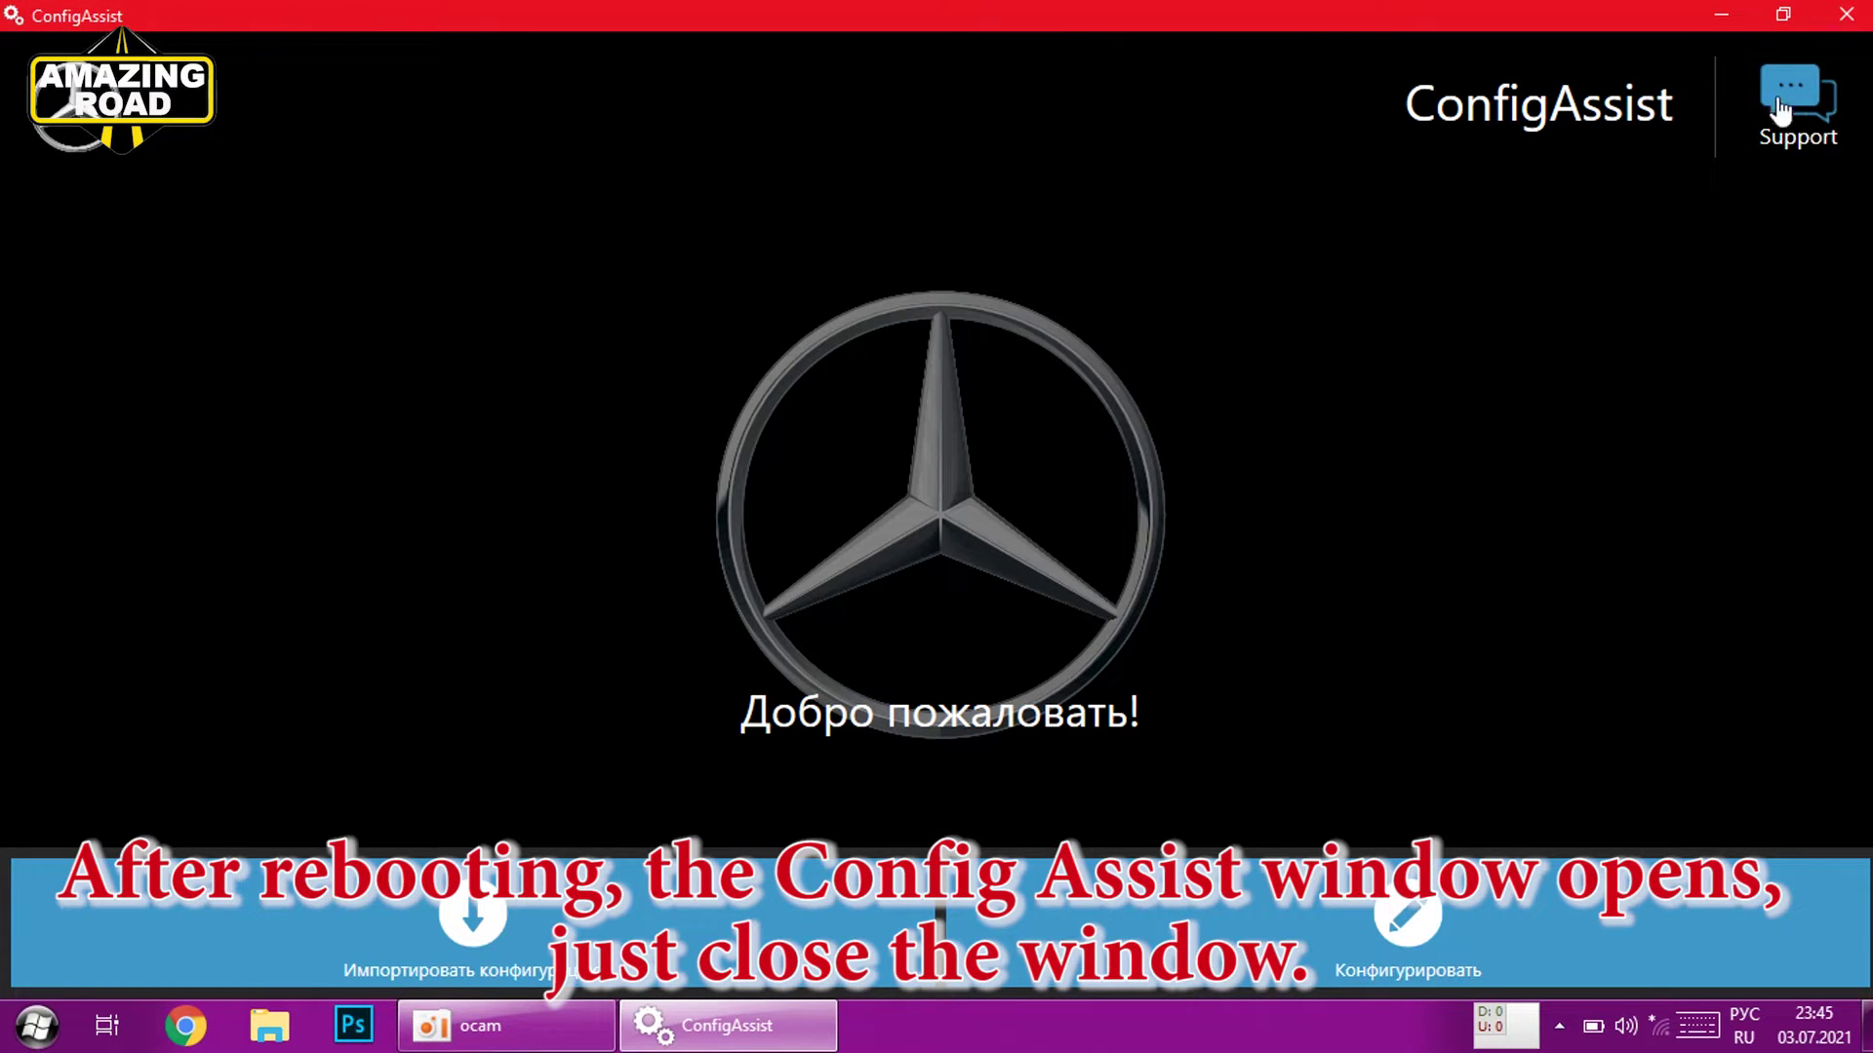
- Close ConfigAssist and launch XENTRY Diagnosis with the Tactrix Inc. OpenPort 2.0 J2534 PassThru configuration
{"action": "left_click", "coordinate": [1846, 14]}
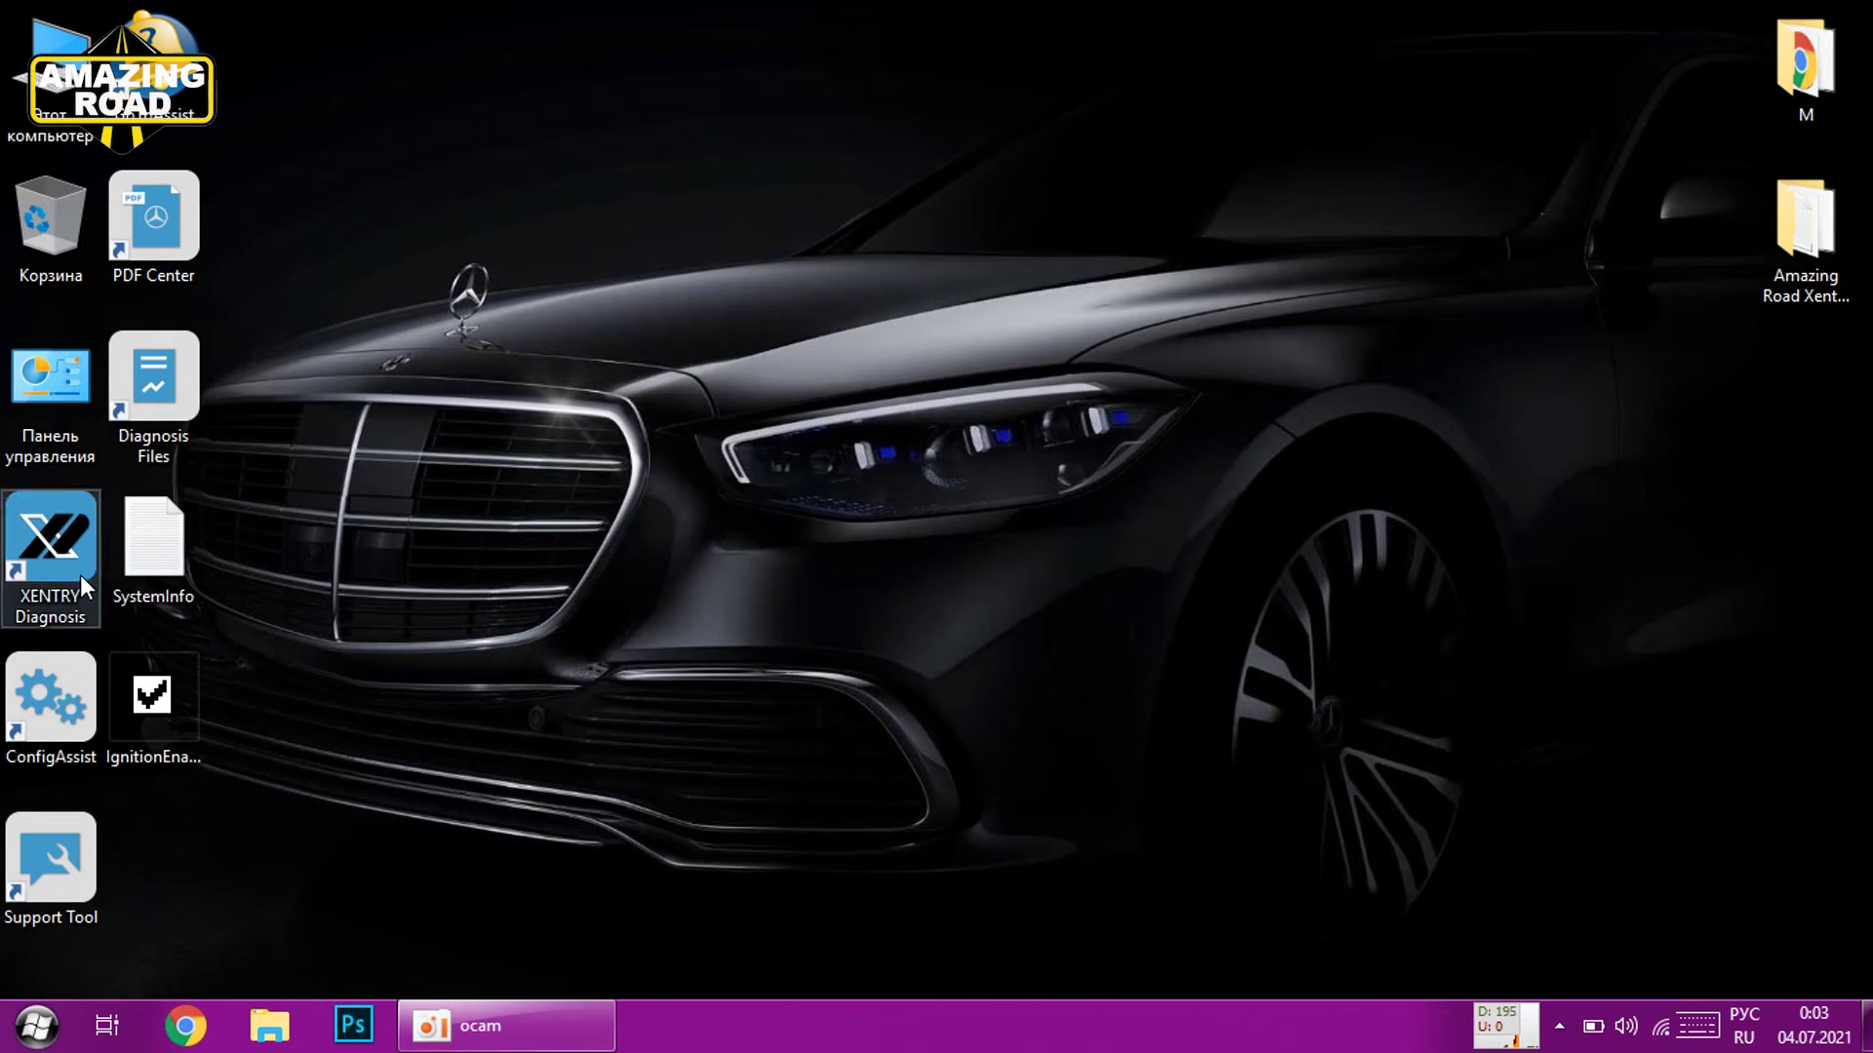
{"action": "double_click", "coordinate": [73, 554]}
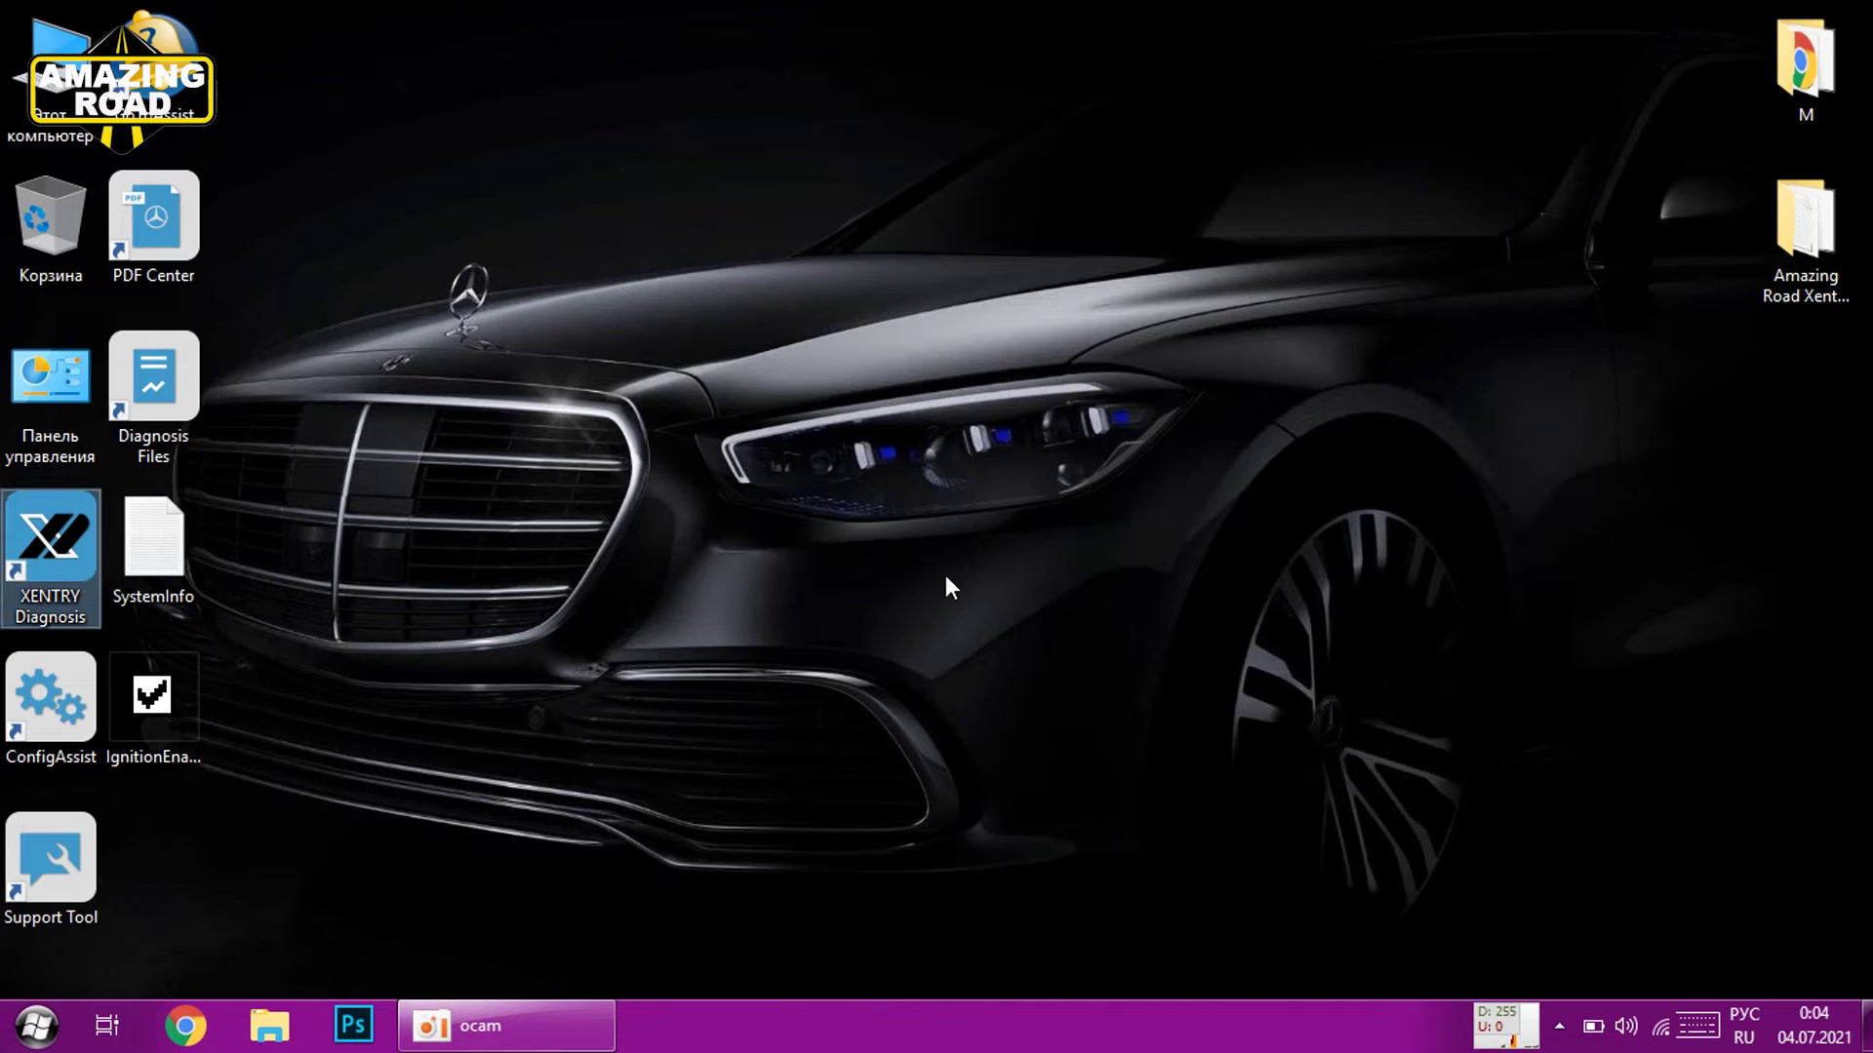
{"action": "left_click", "coordinate": [1028, 492]}
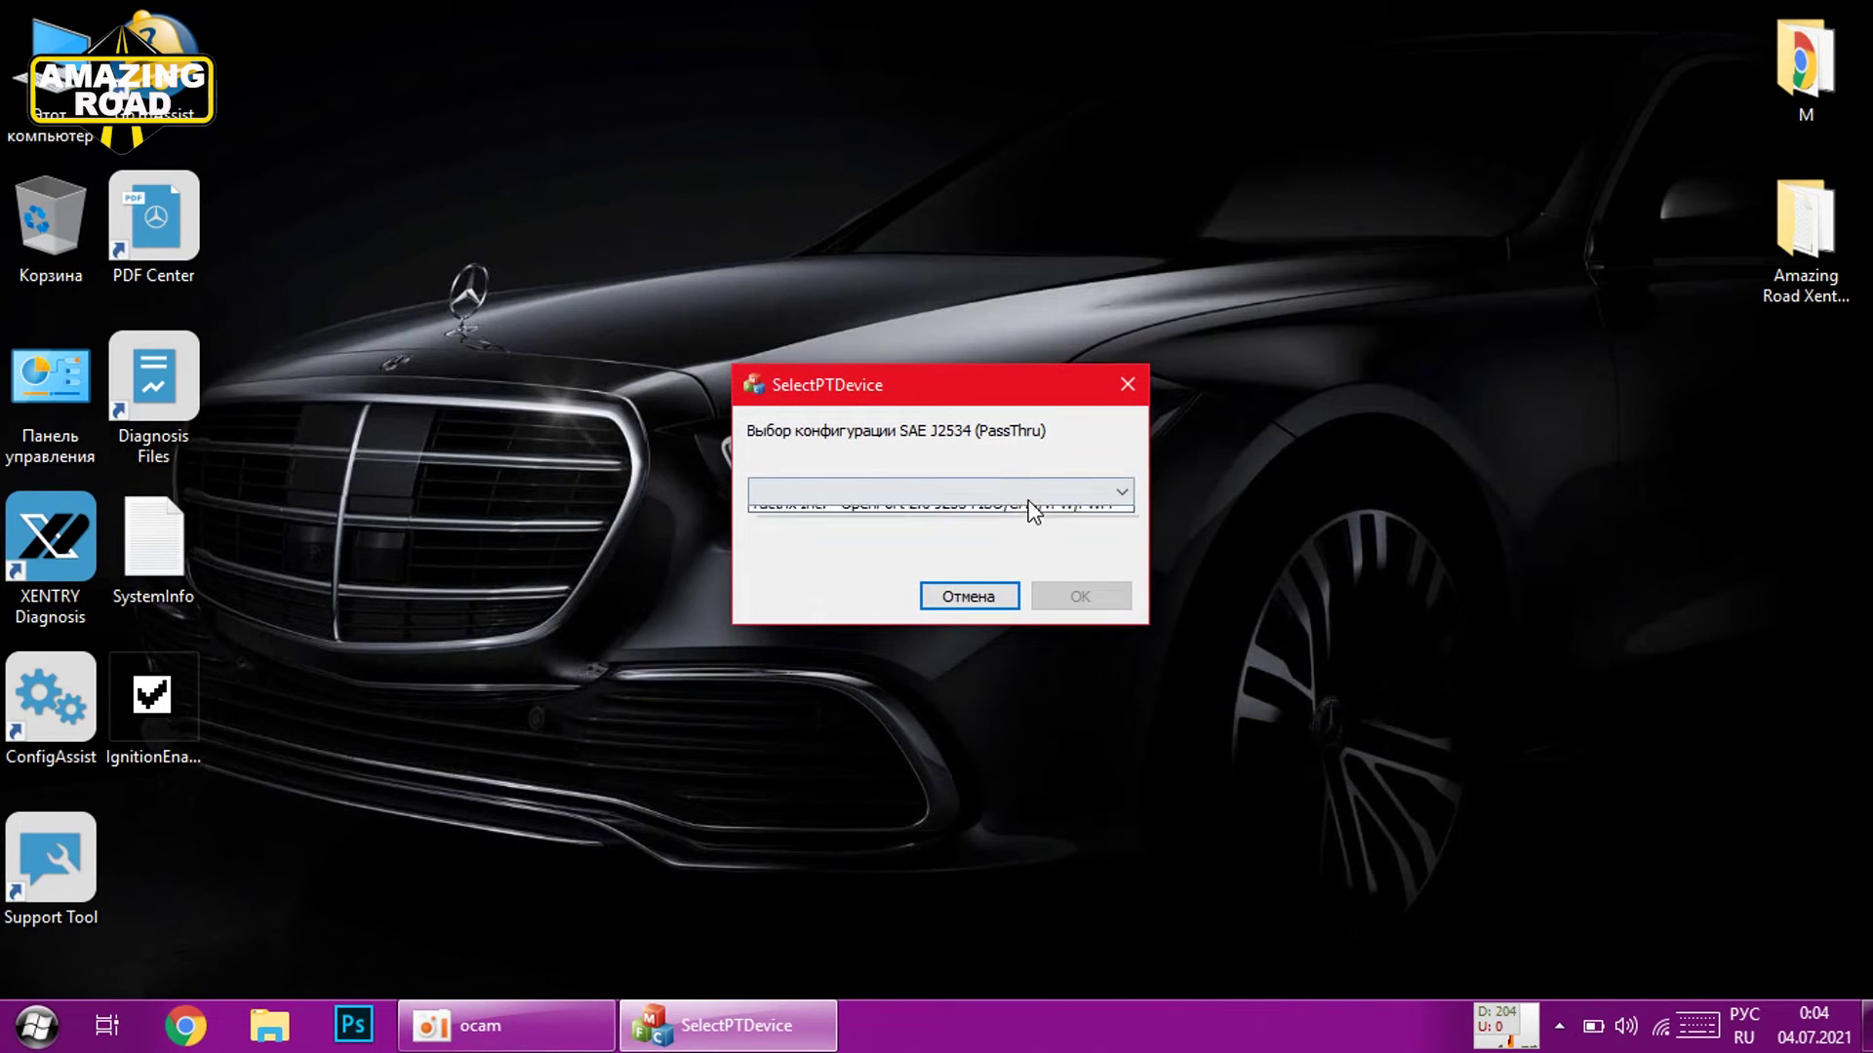
{"action": "left_click", "coordinate": [806, 534]}
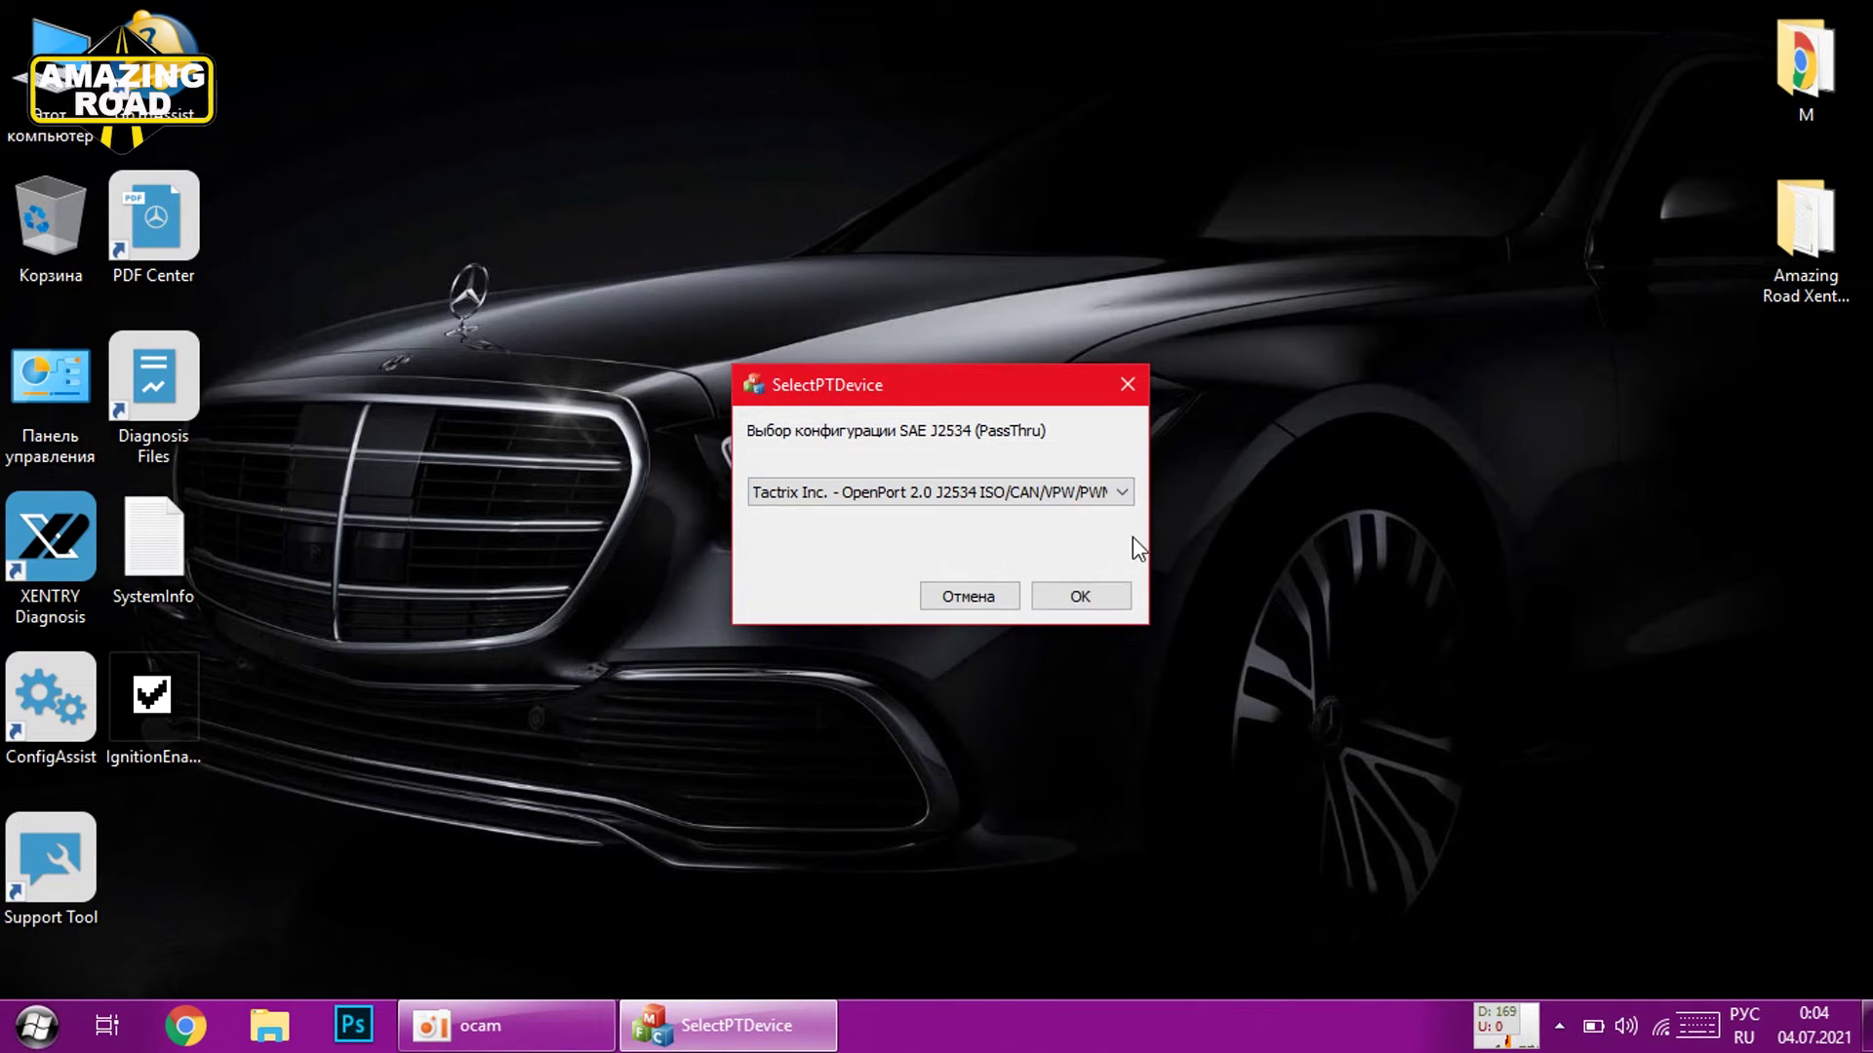
{"action": "left_click", "coordinate": [1073, 597]}
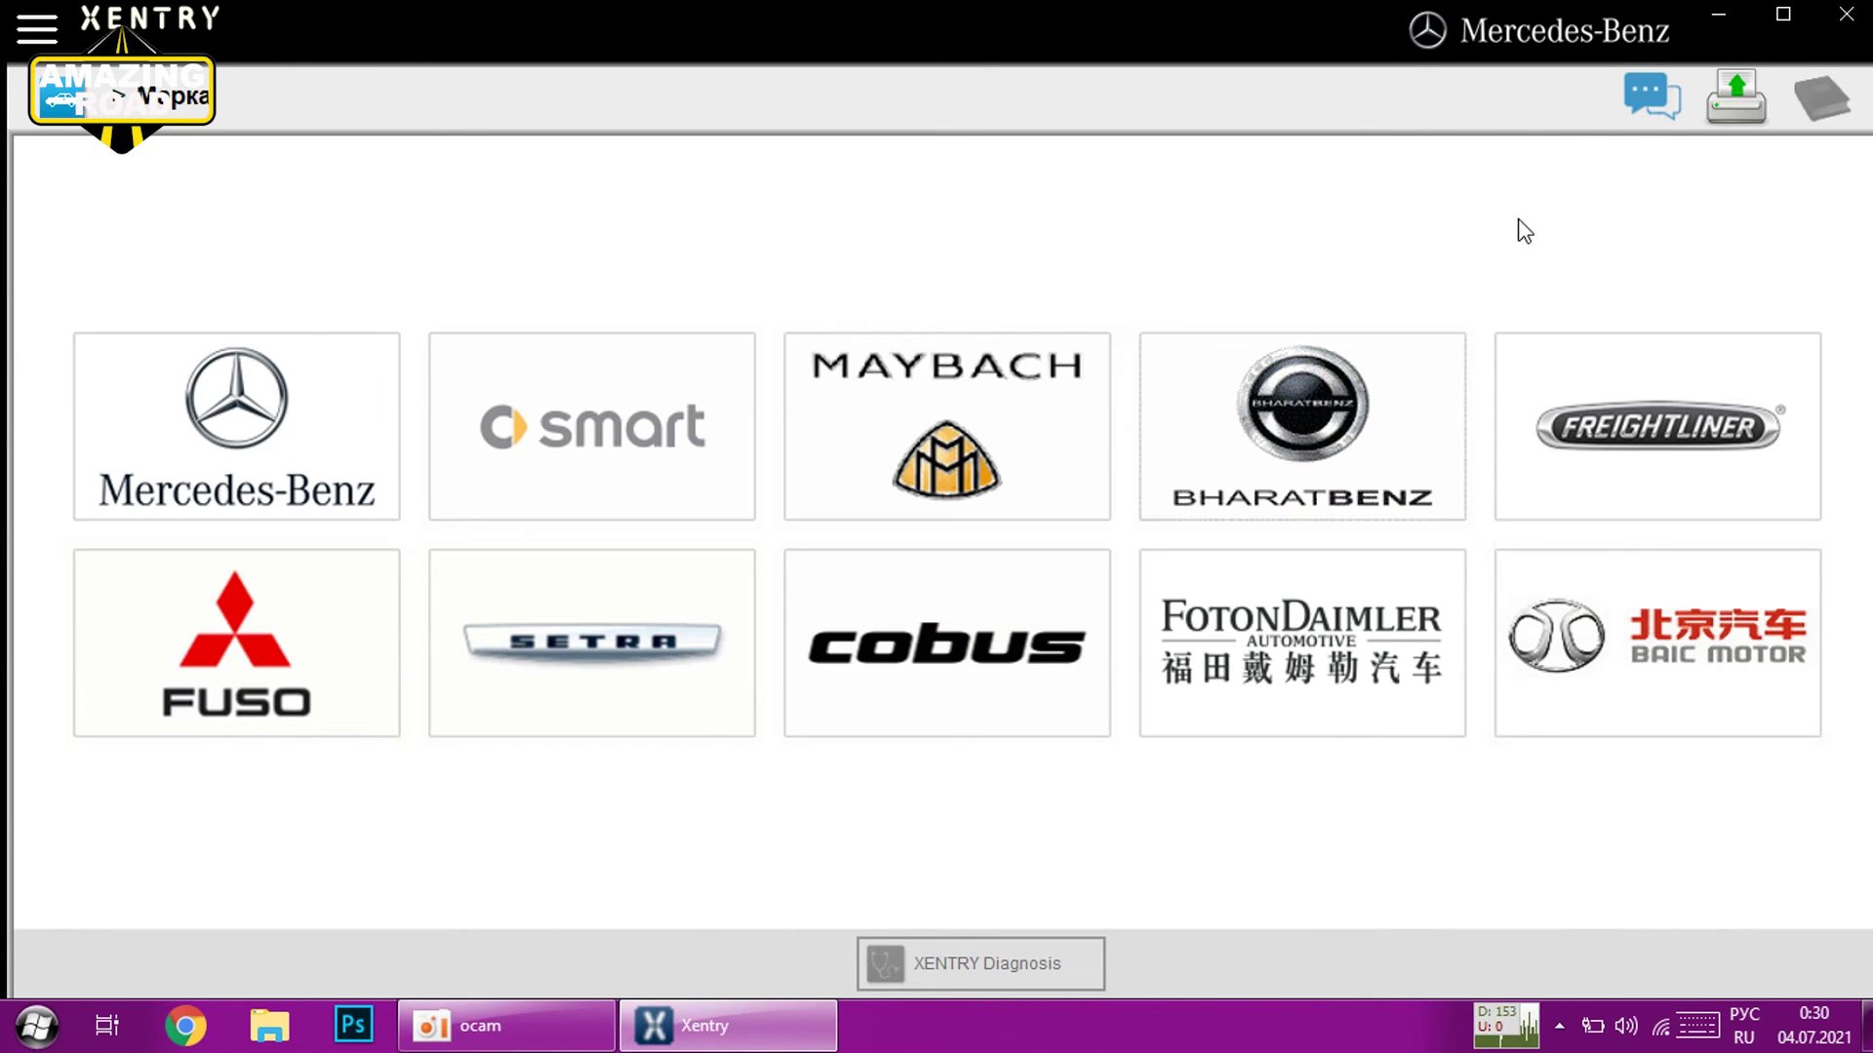
- Examine the Mercedes-Benz passenger car models by class, including C, E, SUV, S and sports cars
{"action": "left_click", "coordinate": [283, 427]}
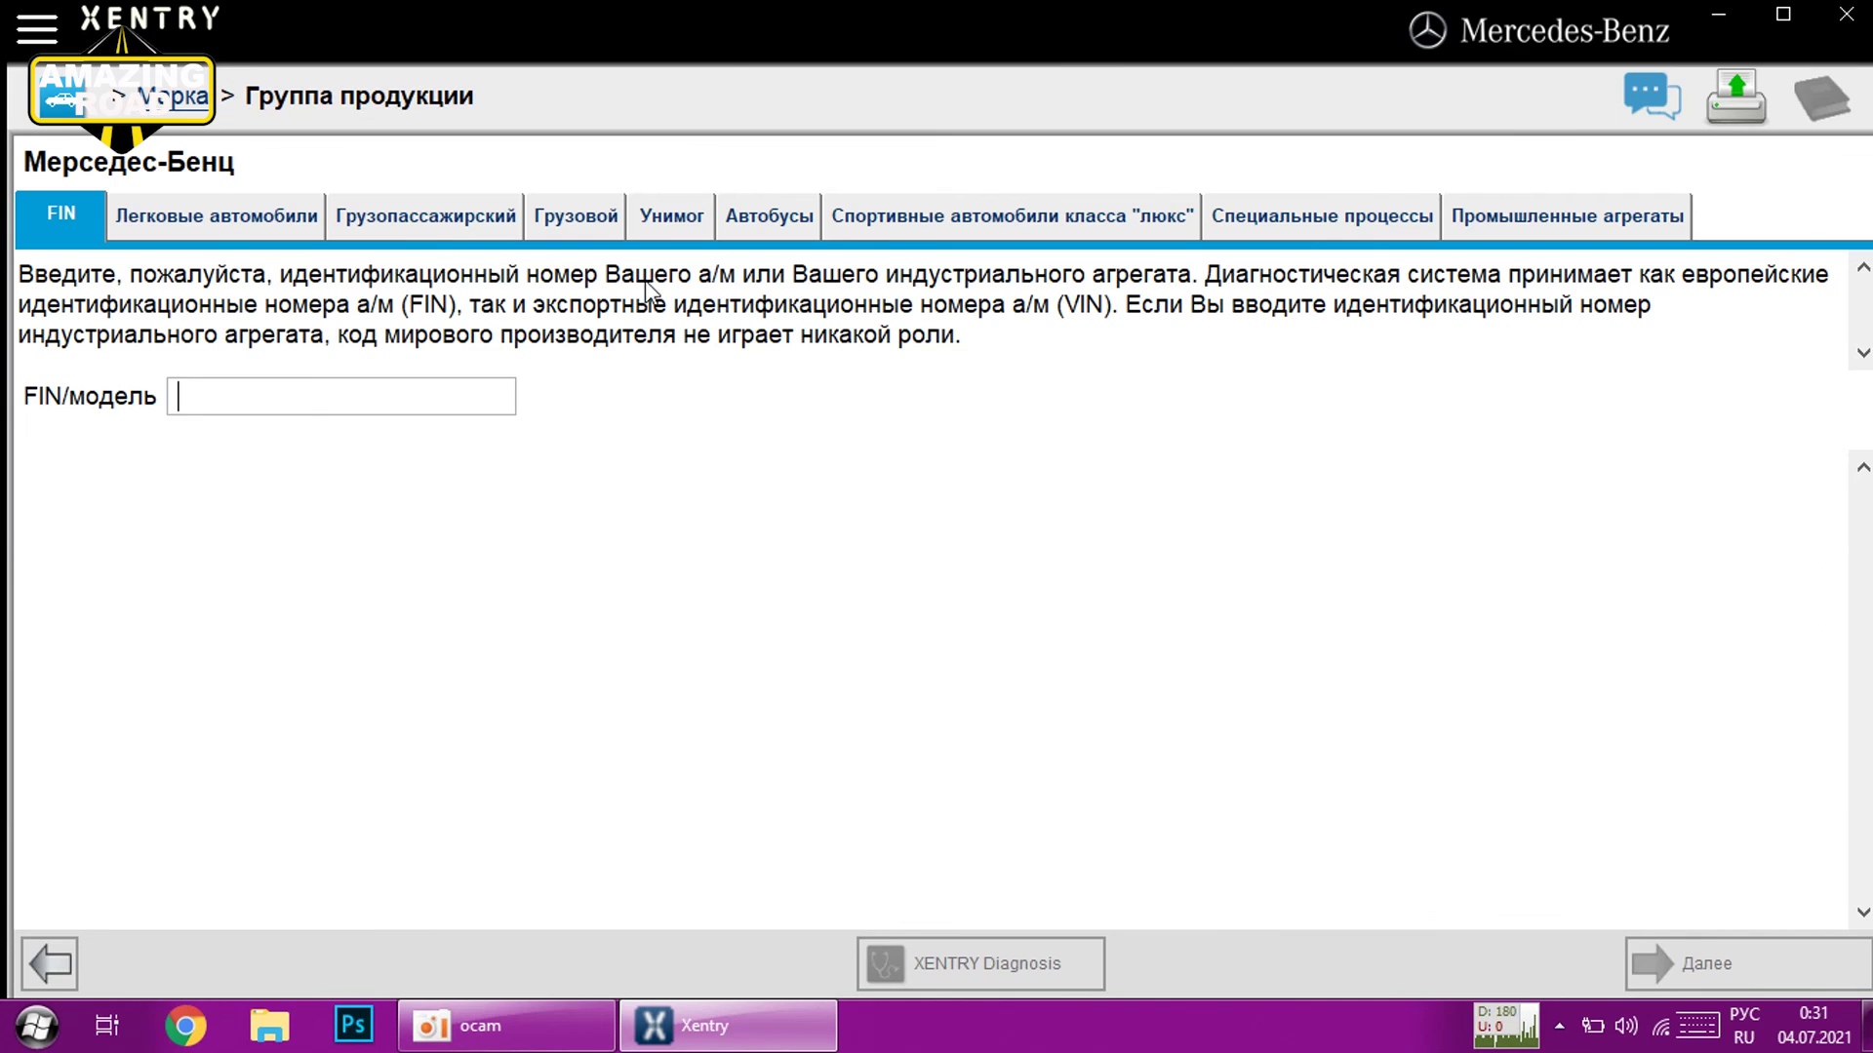
{"action": "left_click", "coordinate": [258, 226]}
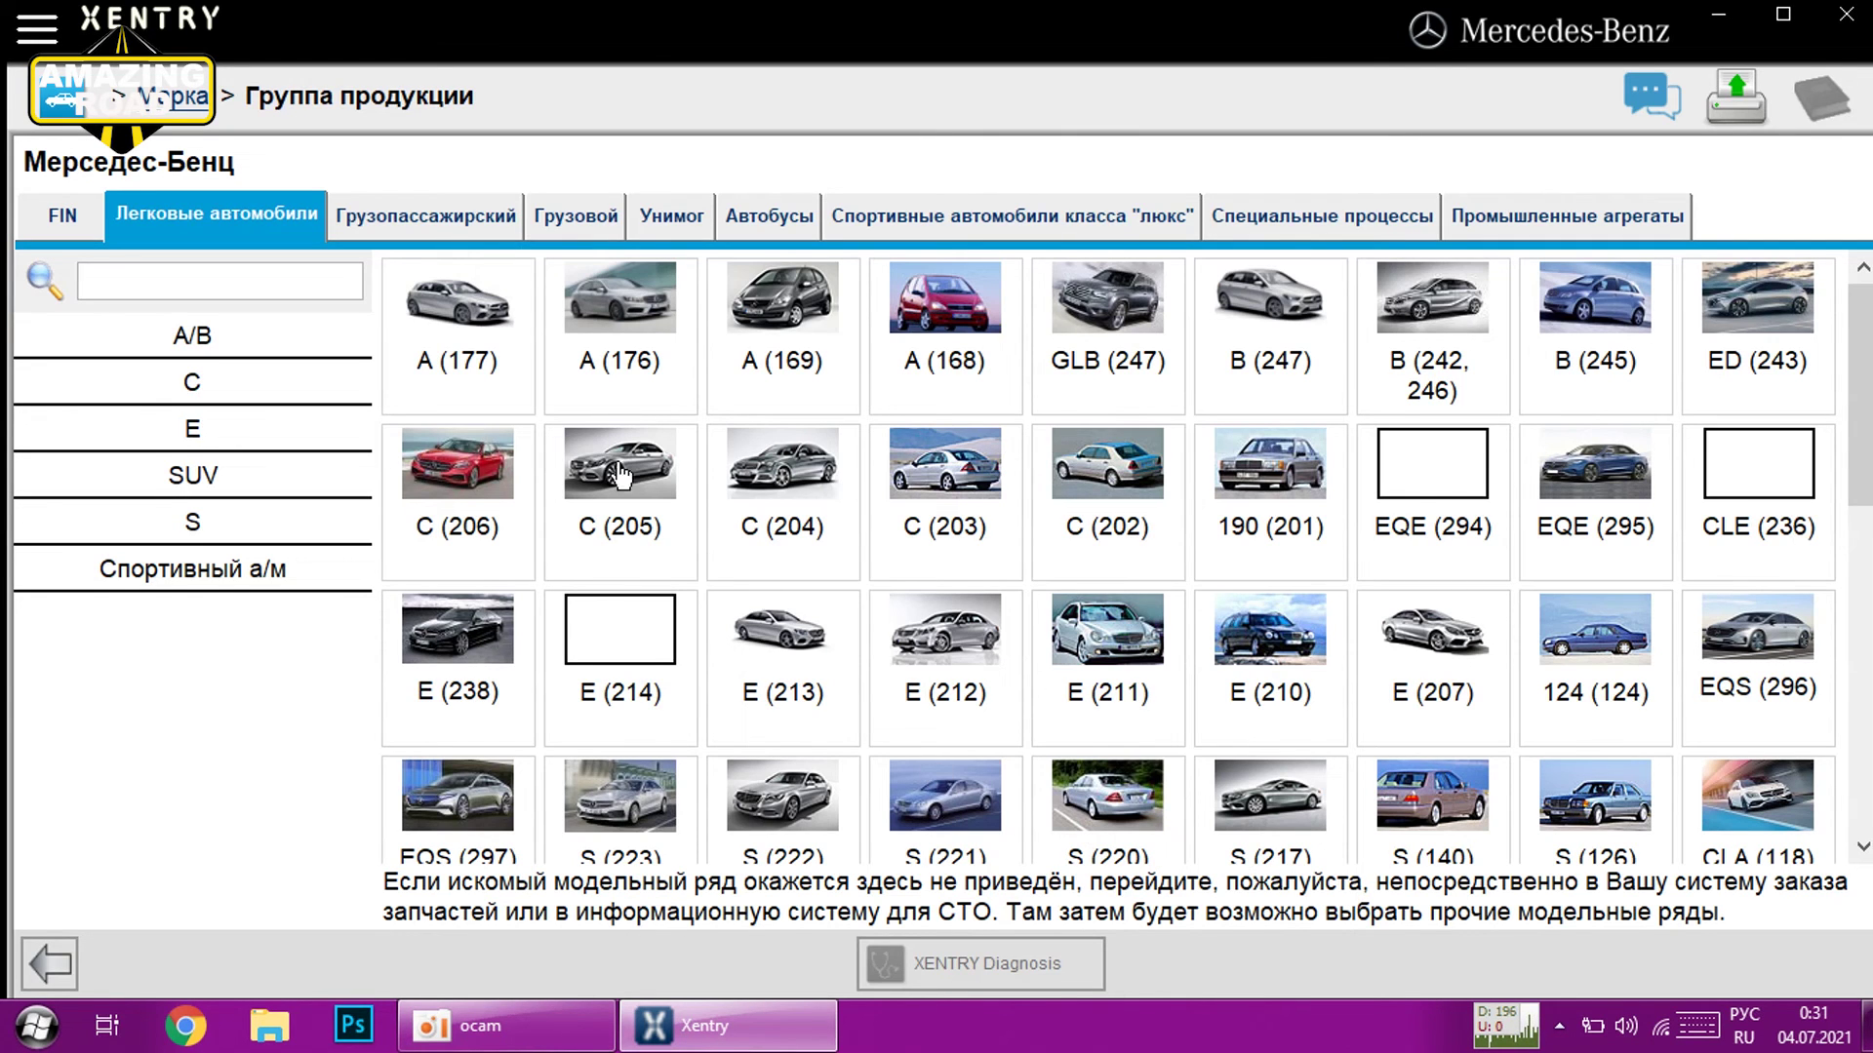
{"action": "left_click", "coordinate": [194, 341]}
{"action": "left_click", "coordinate": [207, 400]}
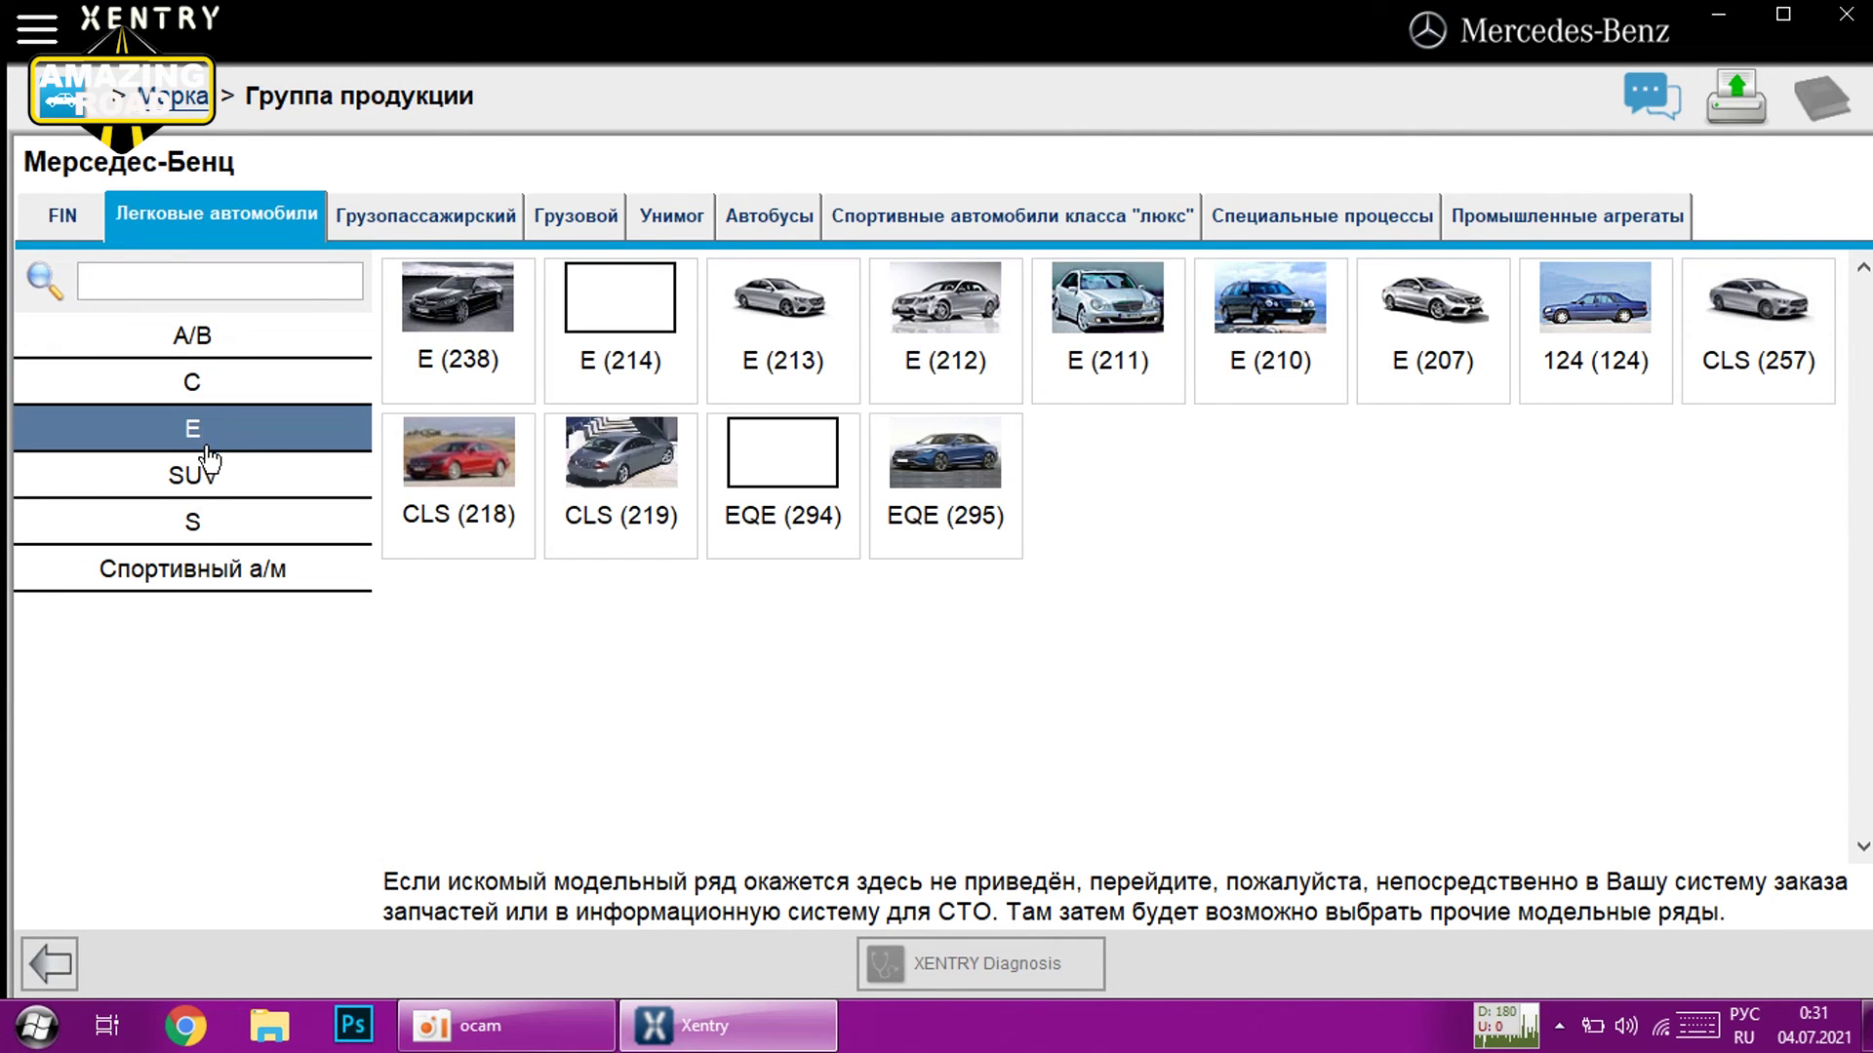
{"action": "left_click", "coordinate": [198, 478]}
{"action": "left_click", "coordinate": [220, 528]}
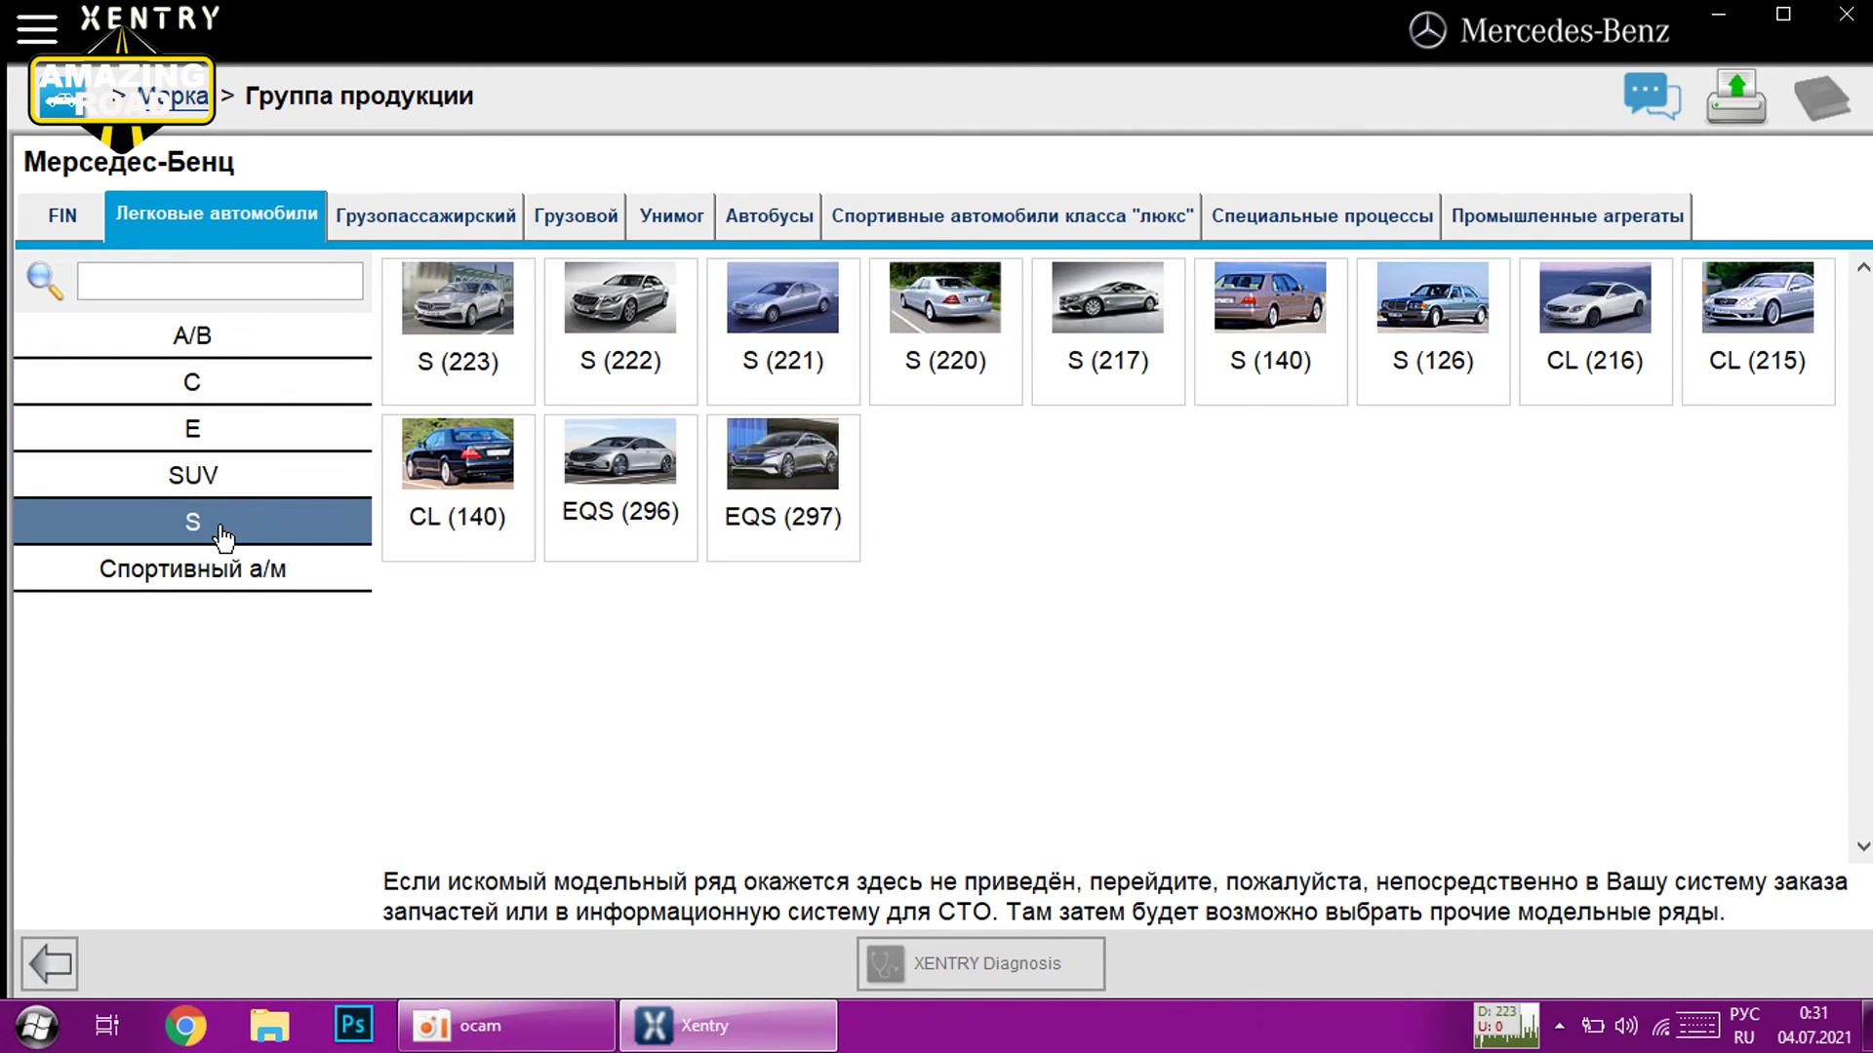
{"action": "left_click", "coordinate": [230, 571]}
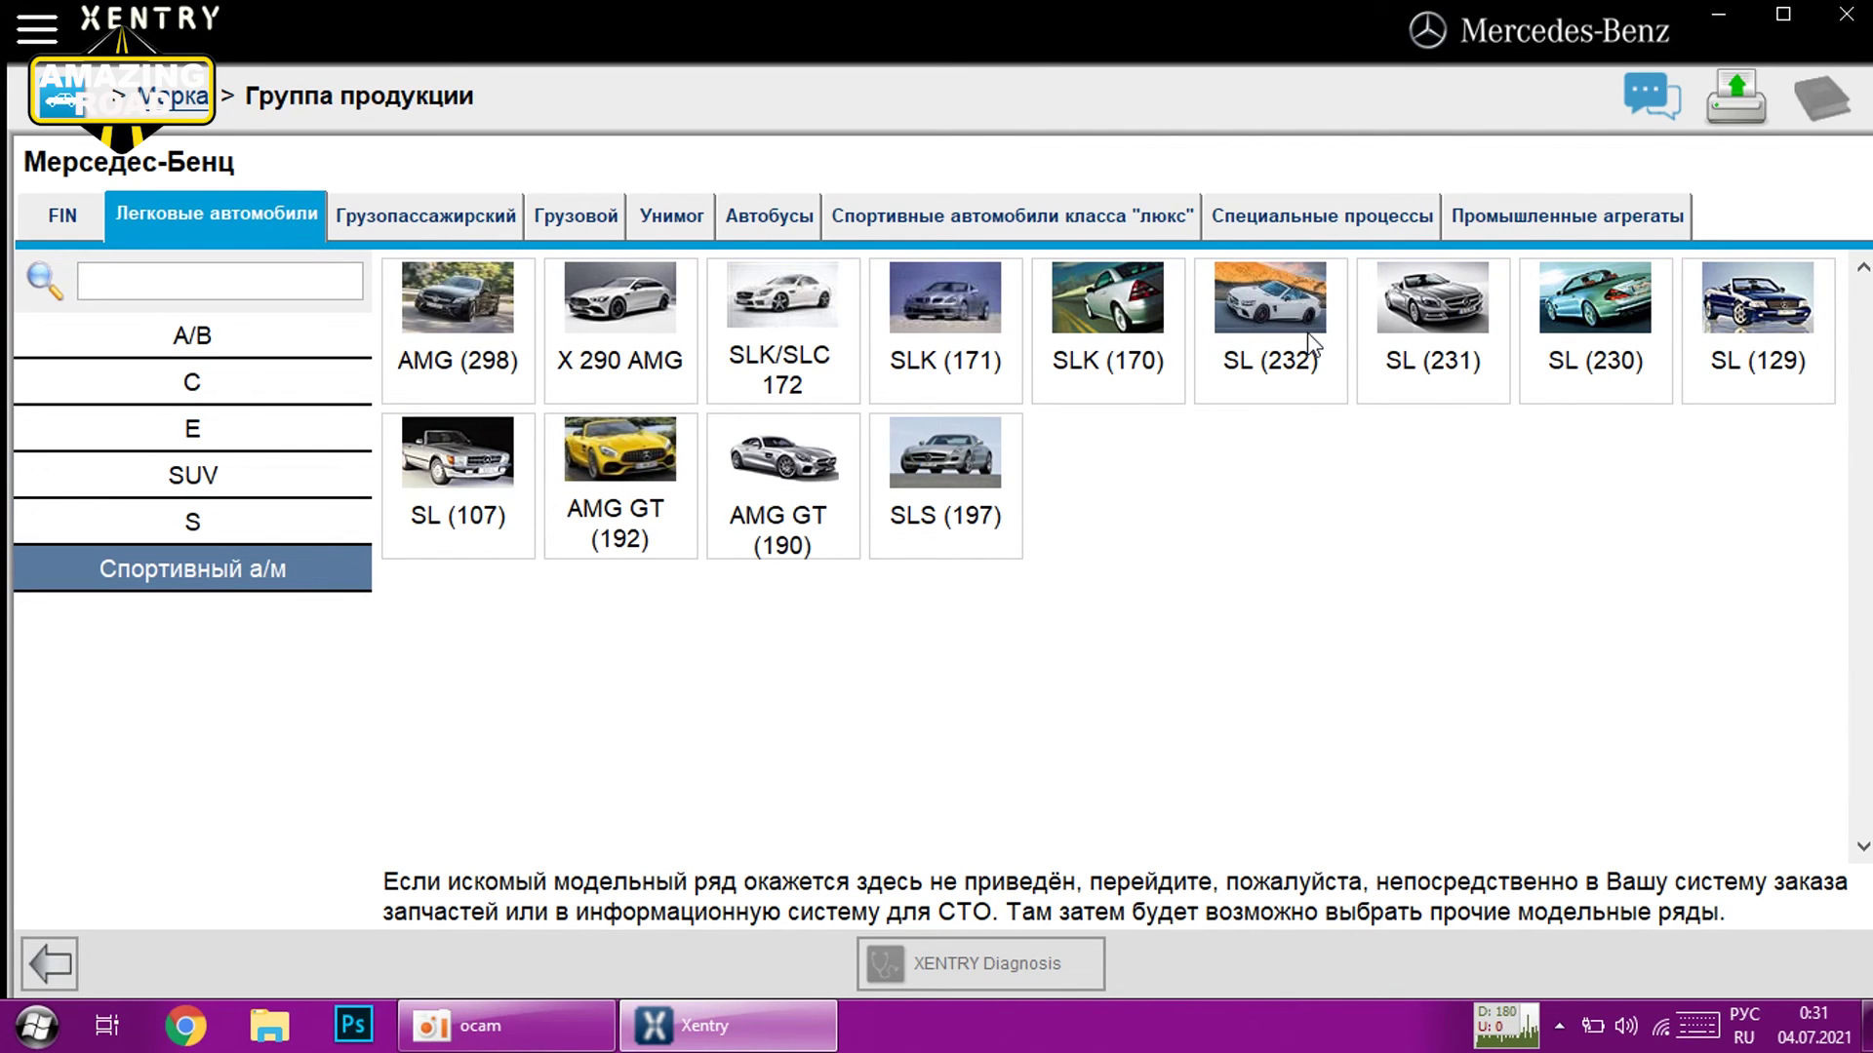
- Exit XENTRY Diagnosis and launch Mercedes-Benz Addon Center to download and install the new add-ons
{"action": "key", "text": "alt+F4"}
{"action": "left_click", "coordinate": [862, 623]}
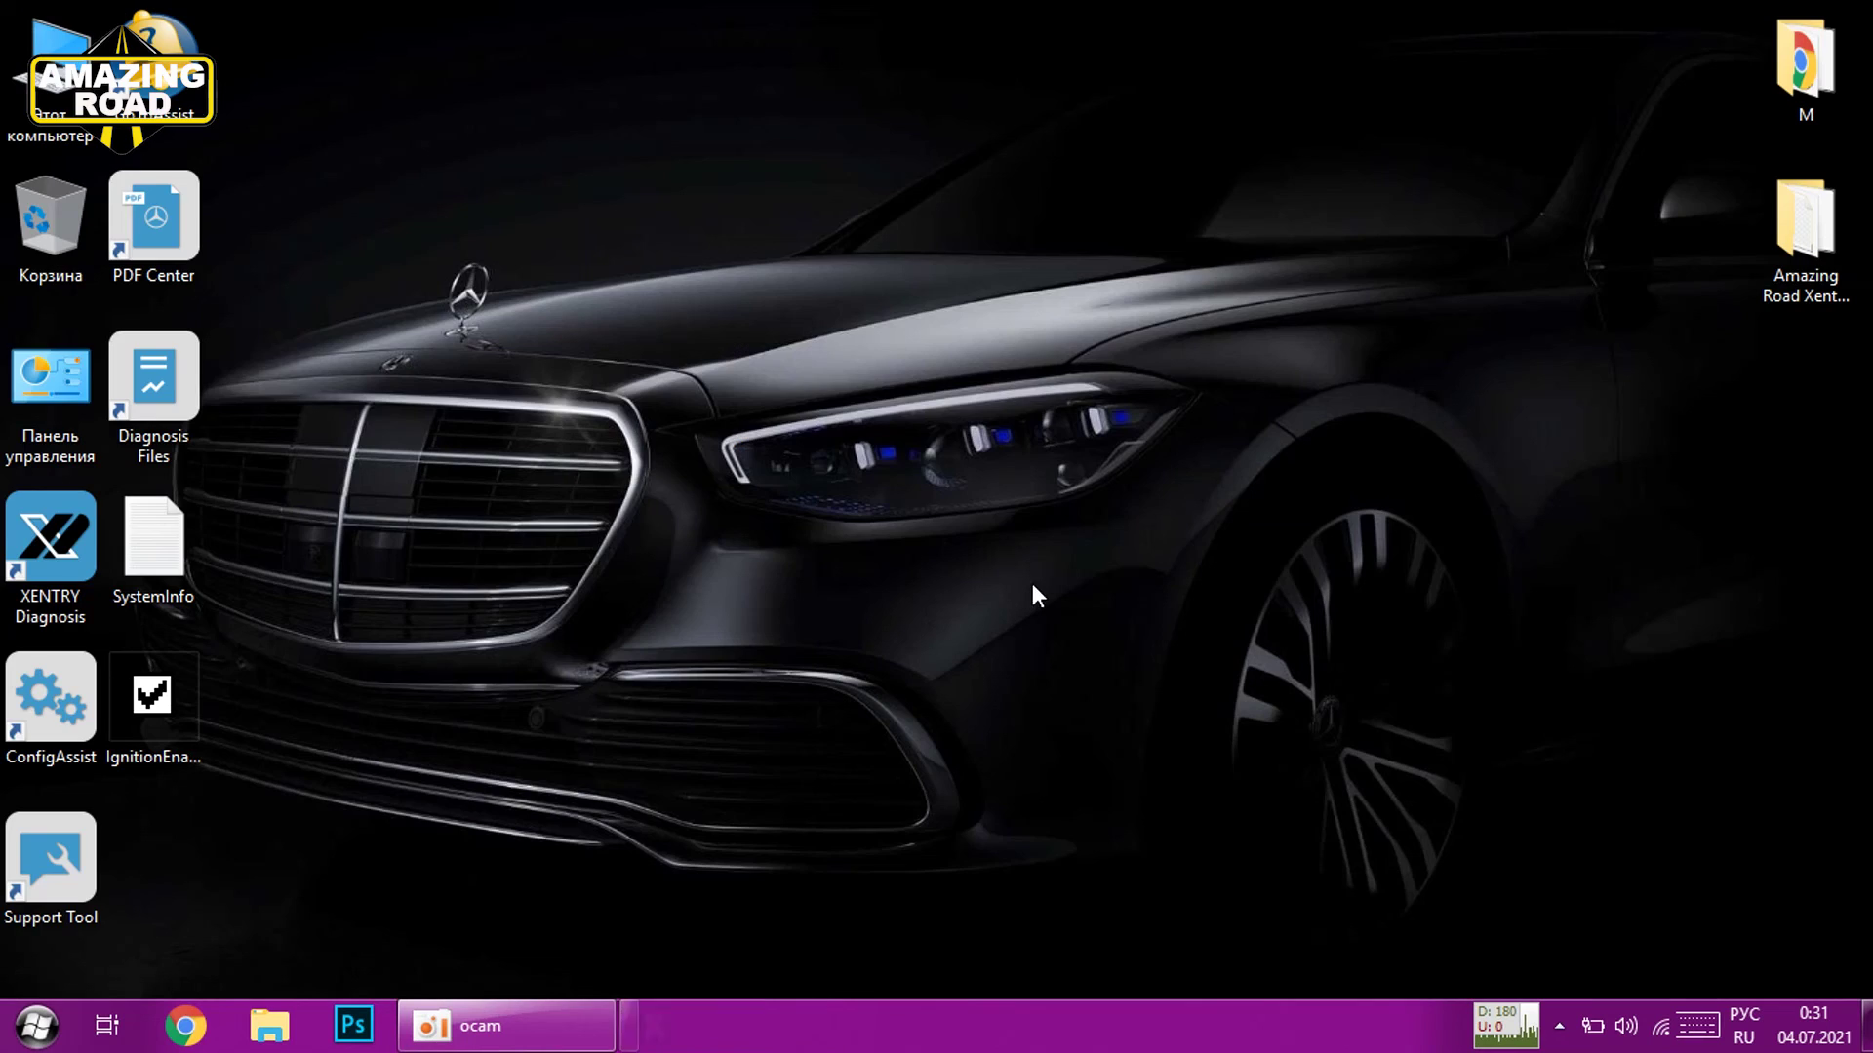
{"action": "key", "text": "super"}
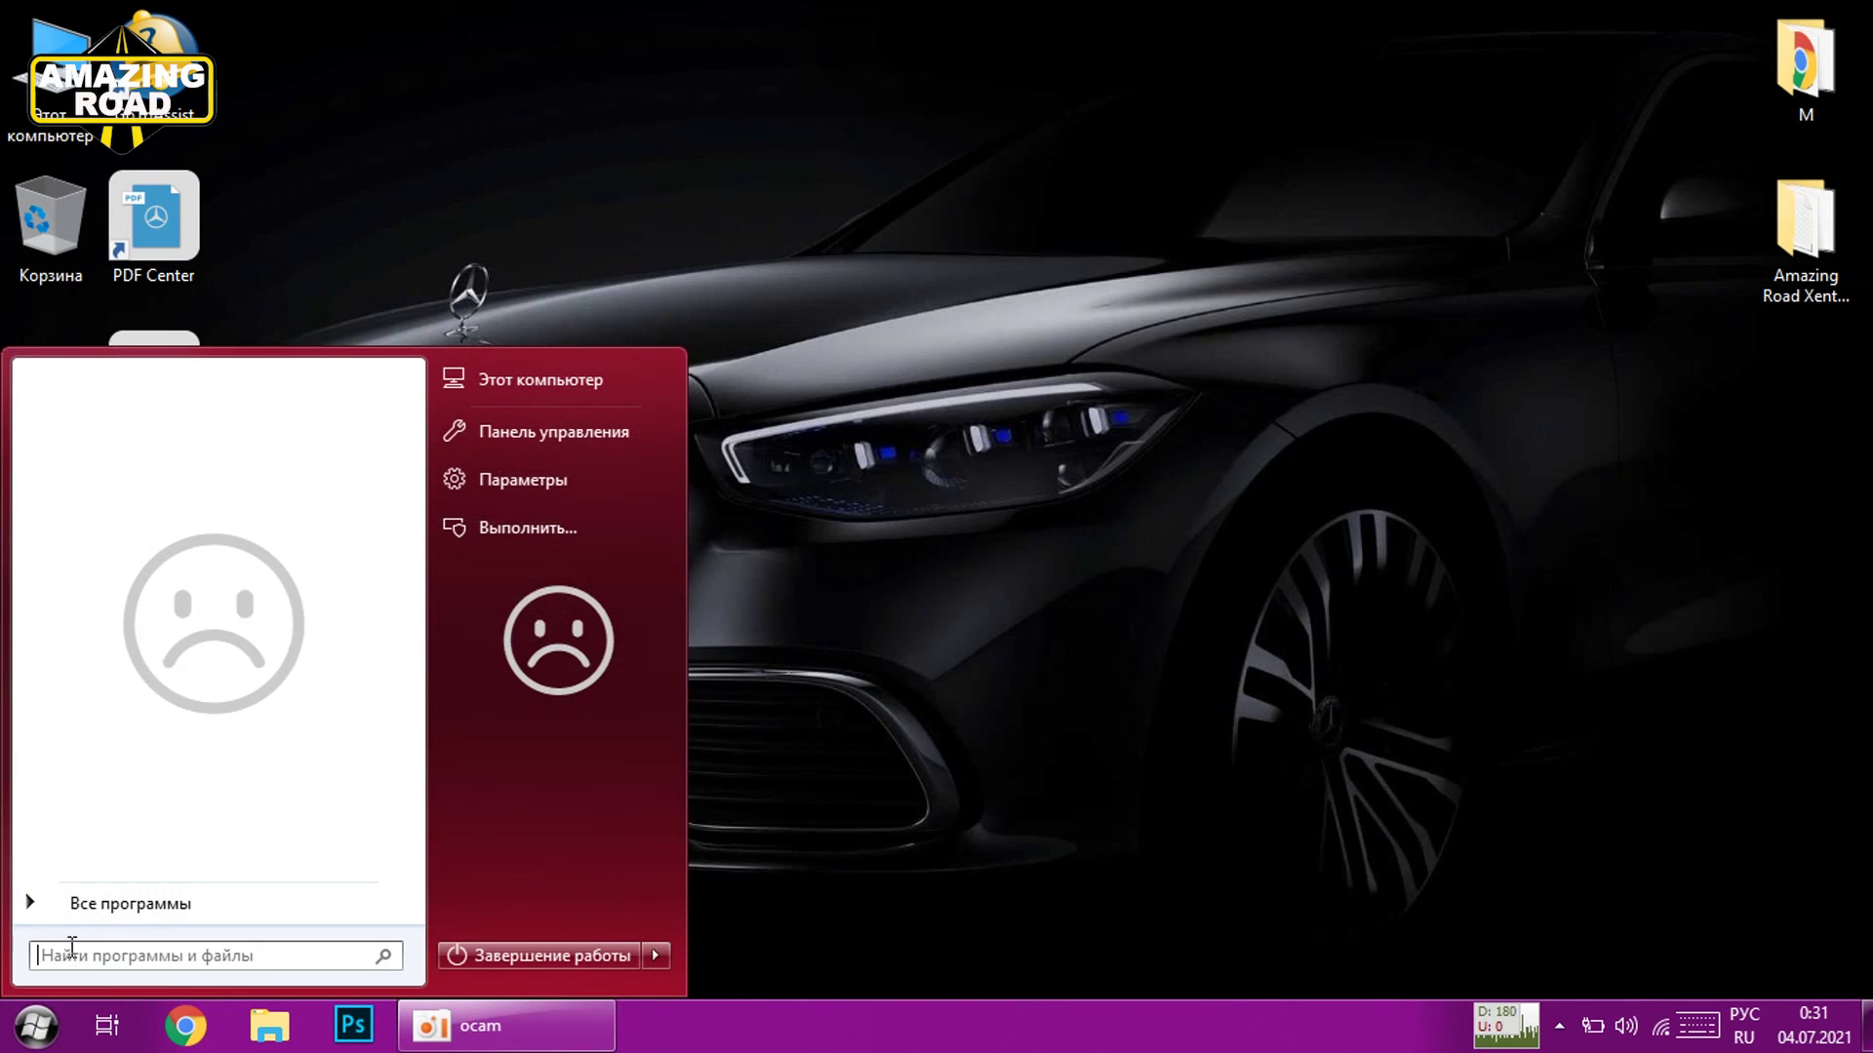
{"action": "left_click", "coordinate": [106, 892]}
{"action": "left_click", "coordinate": [100, 675]}
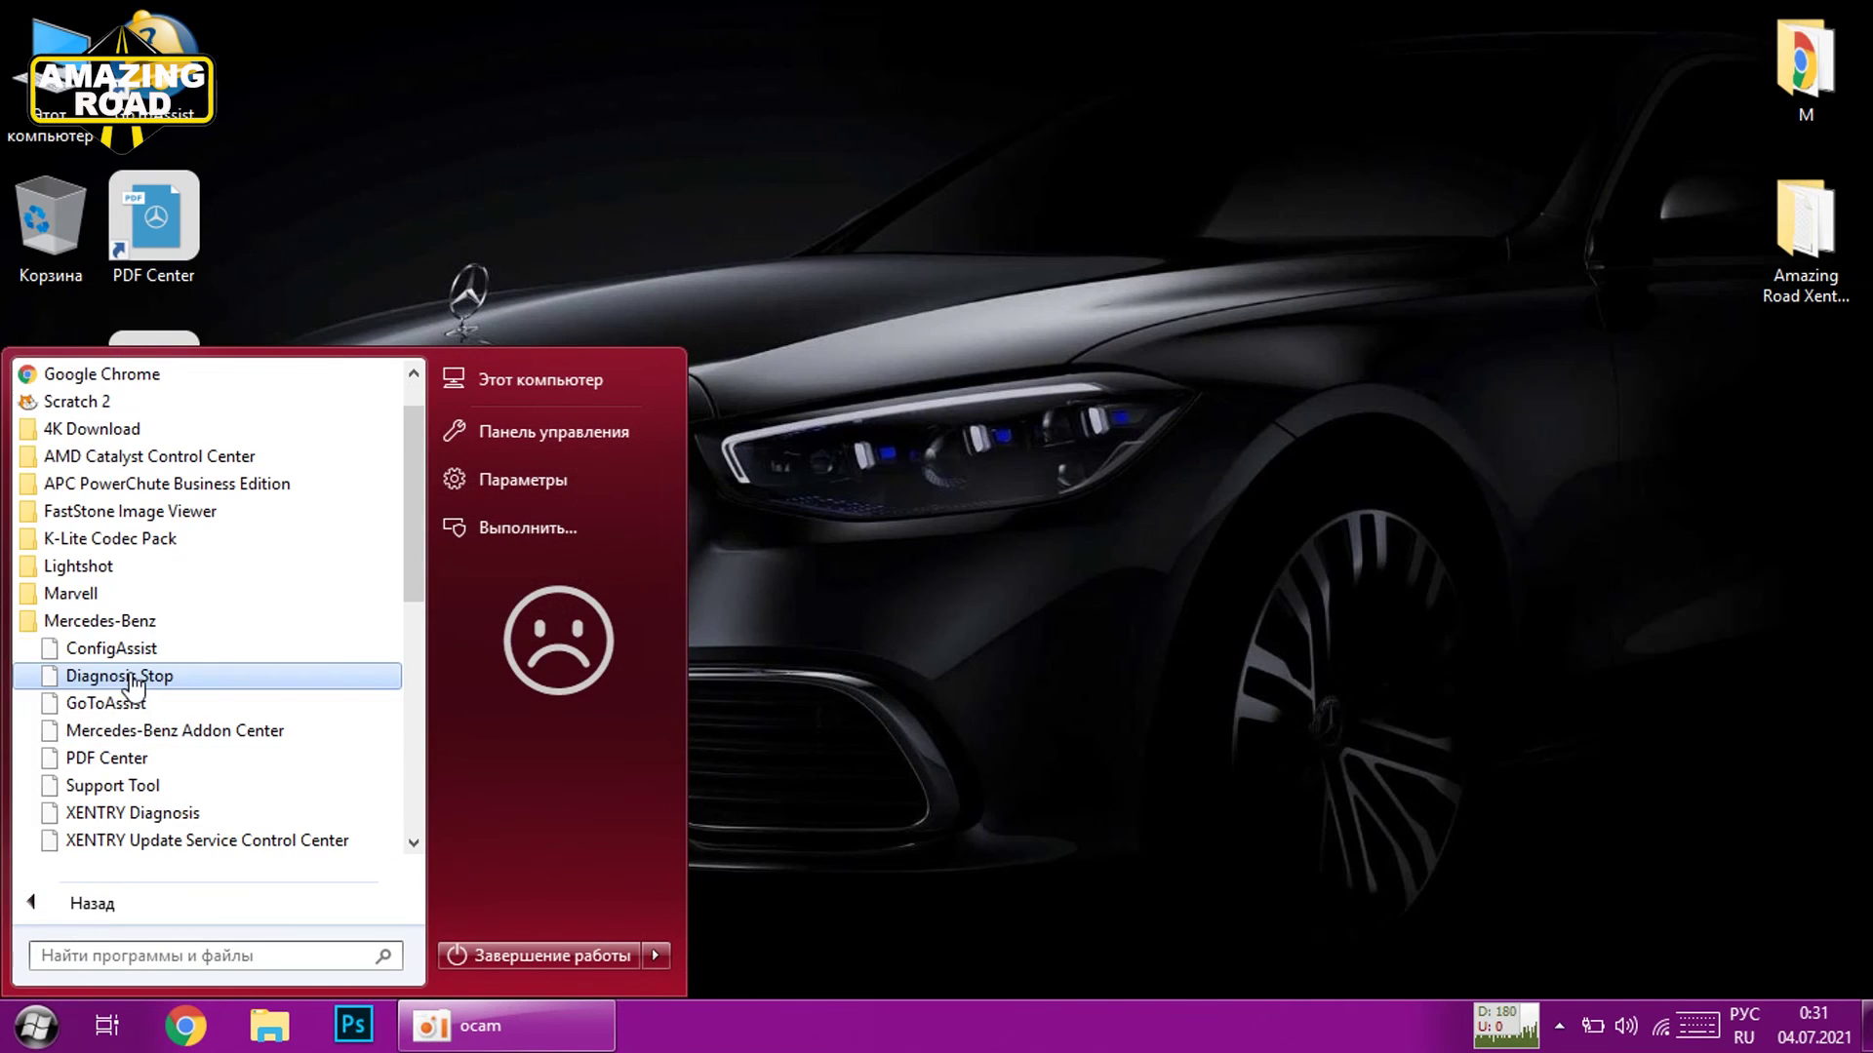
{"action": "left_click", "coordinate": [148, 732]}
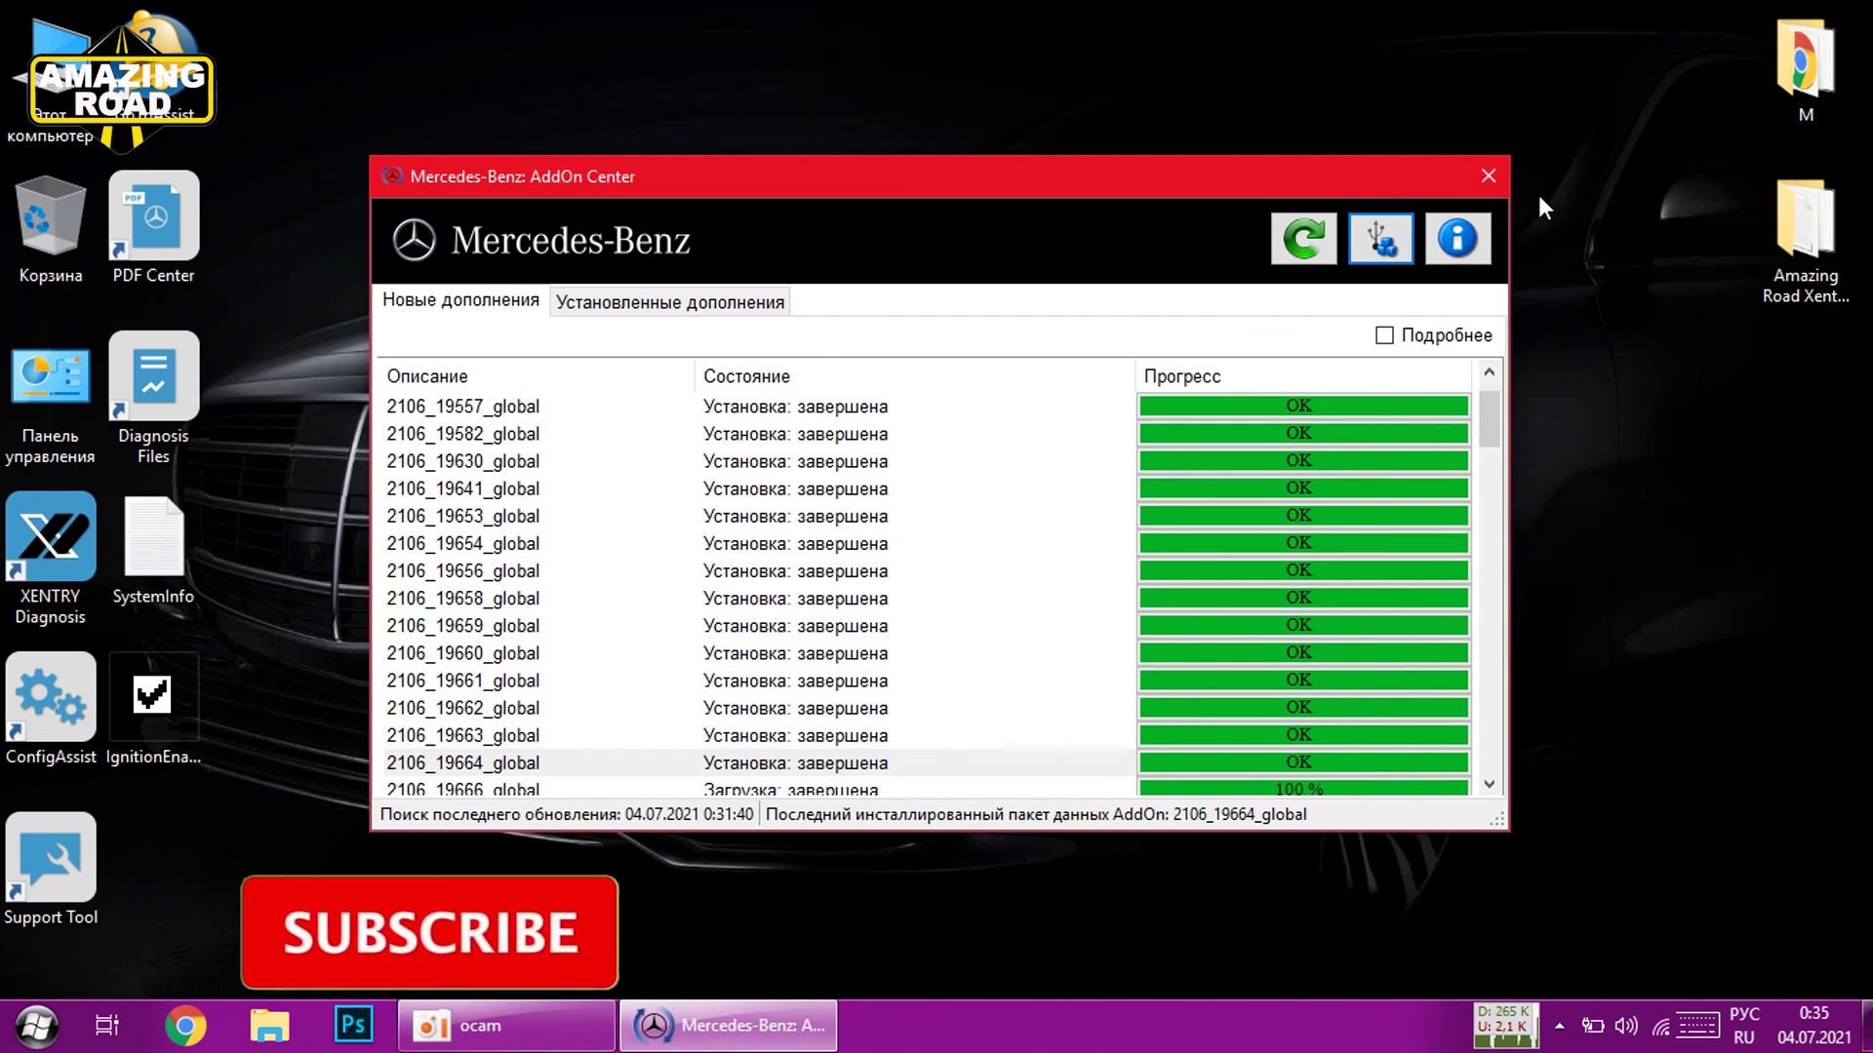
- Close the AddOn Center window and exit its program running in the background
{"action": "left_click", "coordinate": [1493, 176]}
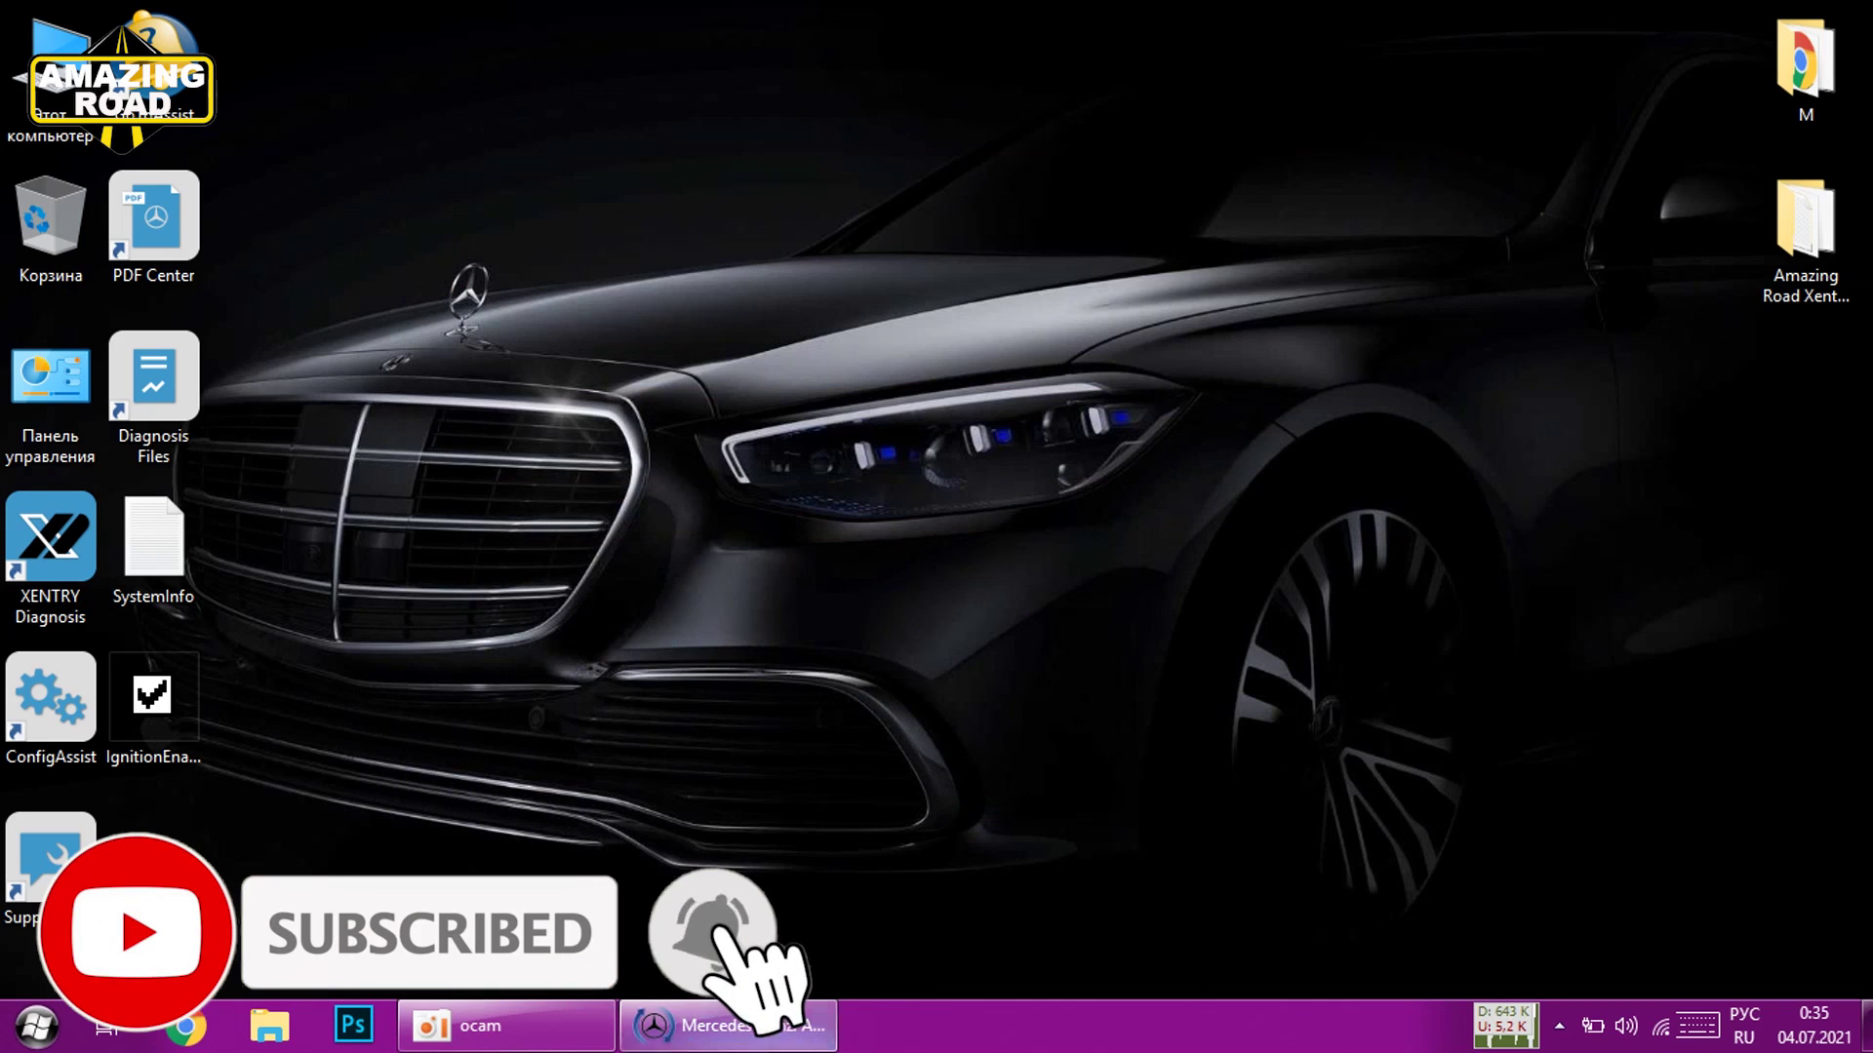
{"action": "left_click", "coordinate": [1557, 1036]}
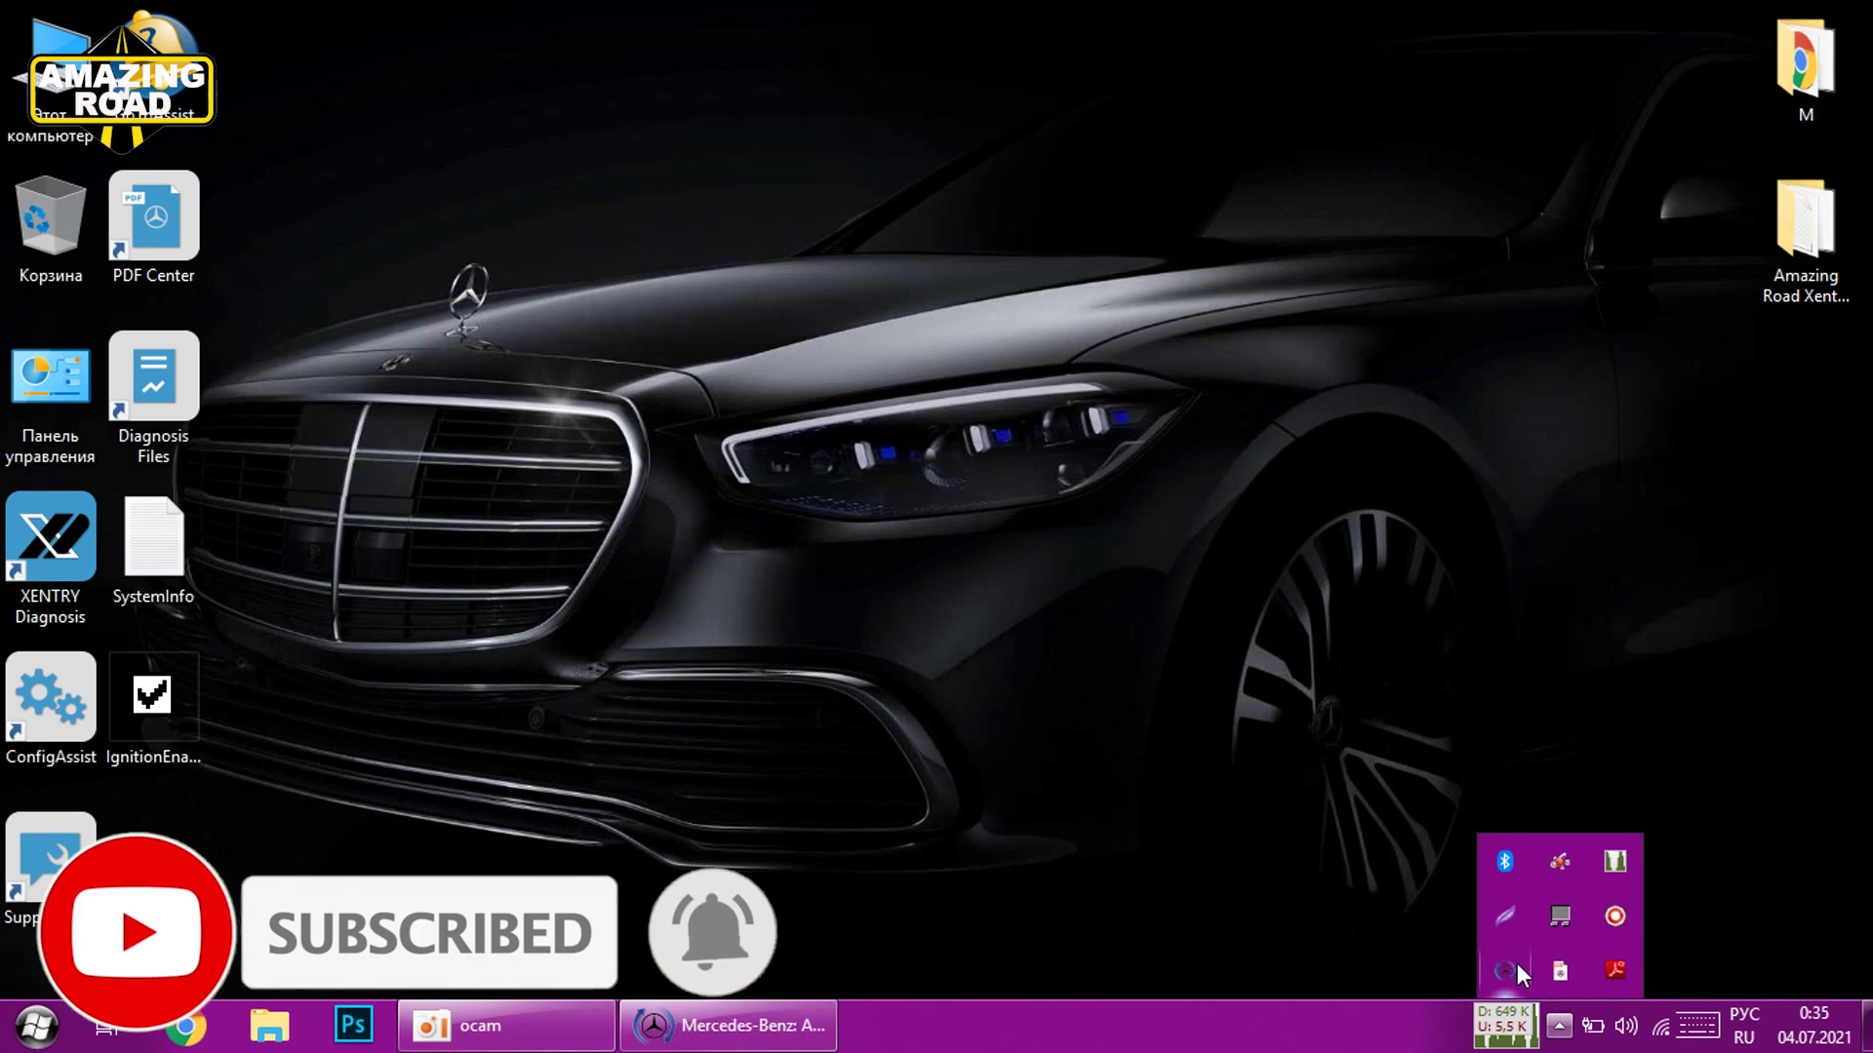
{"action": "right_click", "coordinate": [1518, 963]}
{"action": "left_click", "coordinate": [1444, 944]}
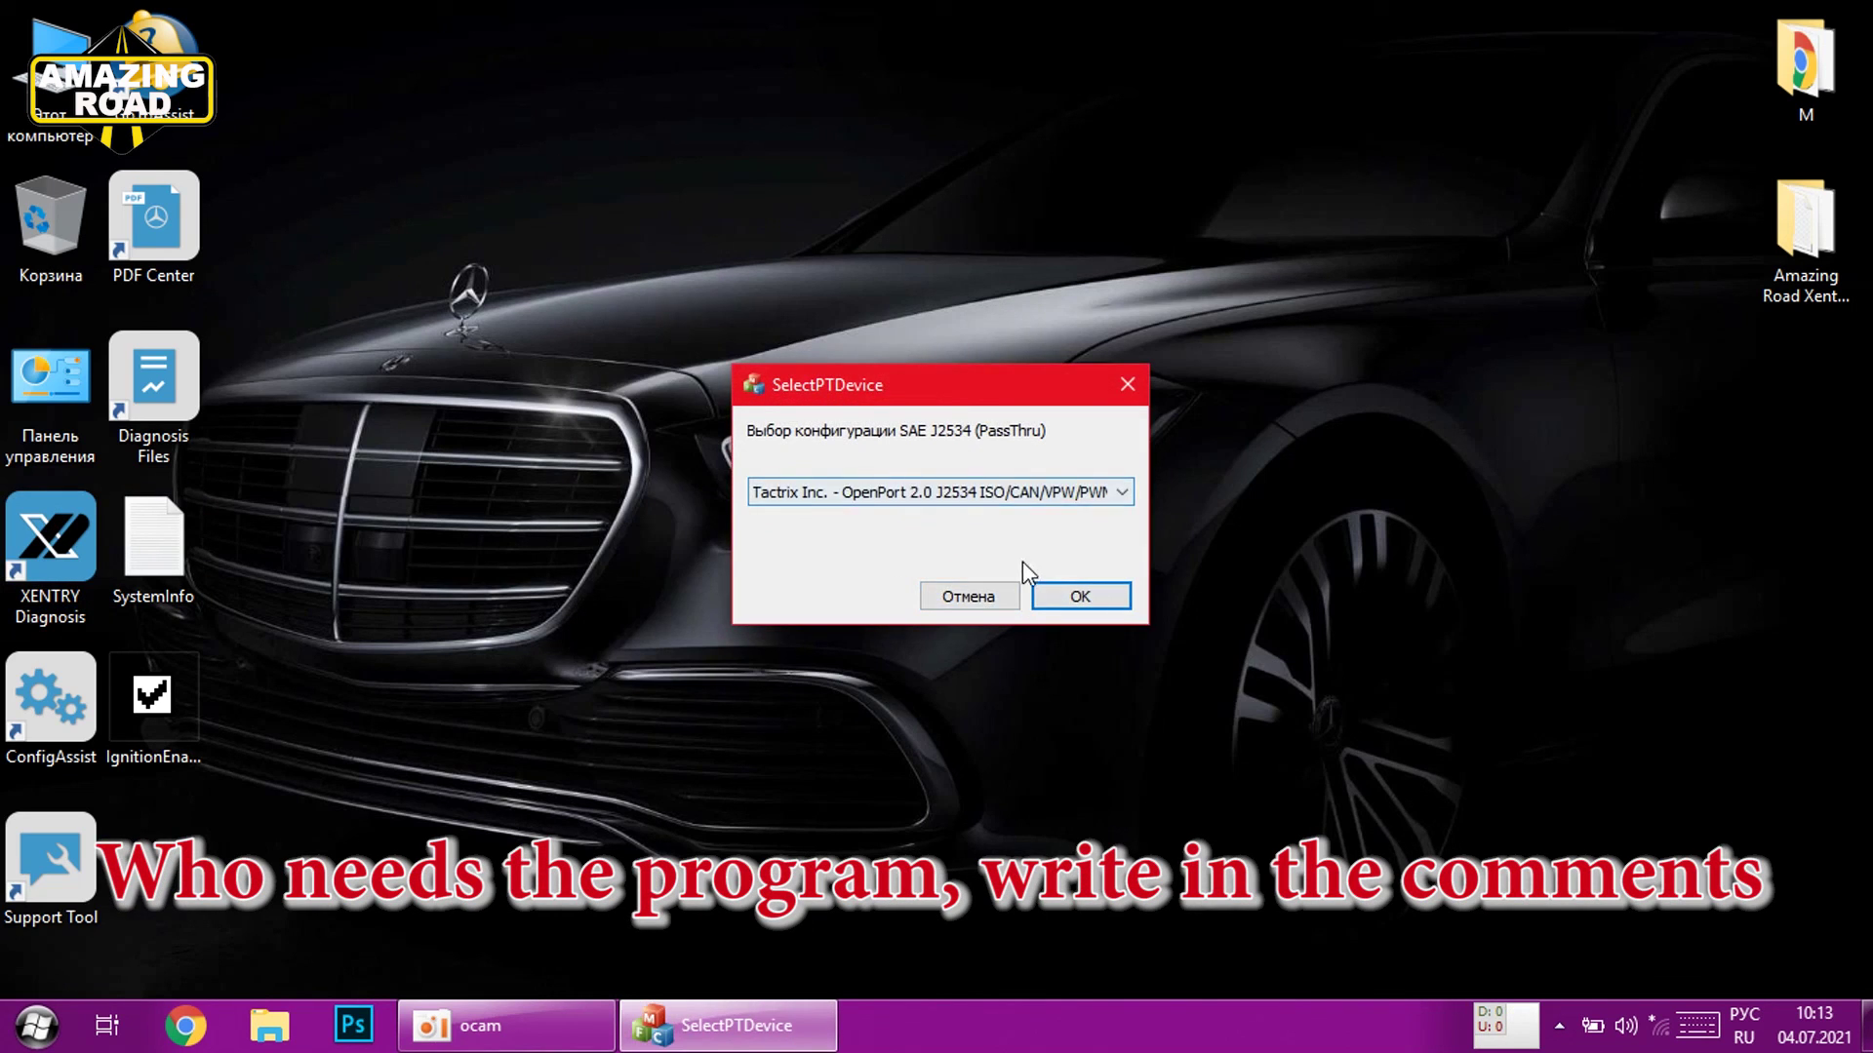
- Start XENTRY Diagnosis with the Tactrix Inc. - OpenPort 2.0 J2534 PassThru configuration
{"action": "left_click", "coordinate": [1080, 596]}
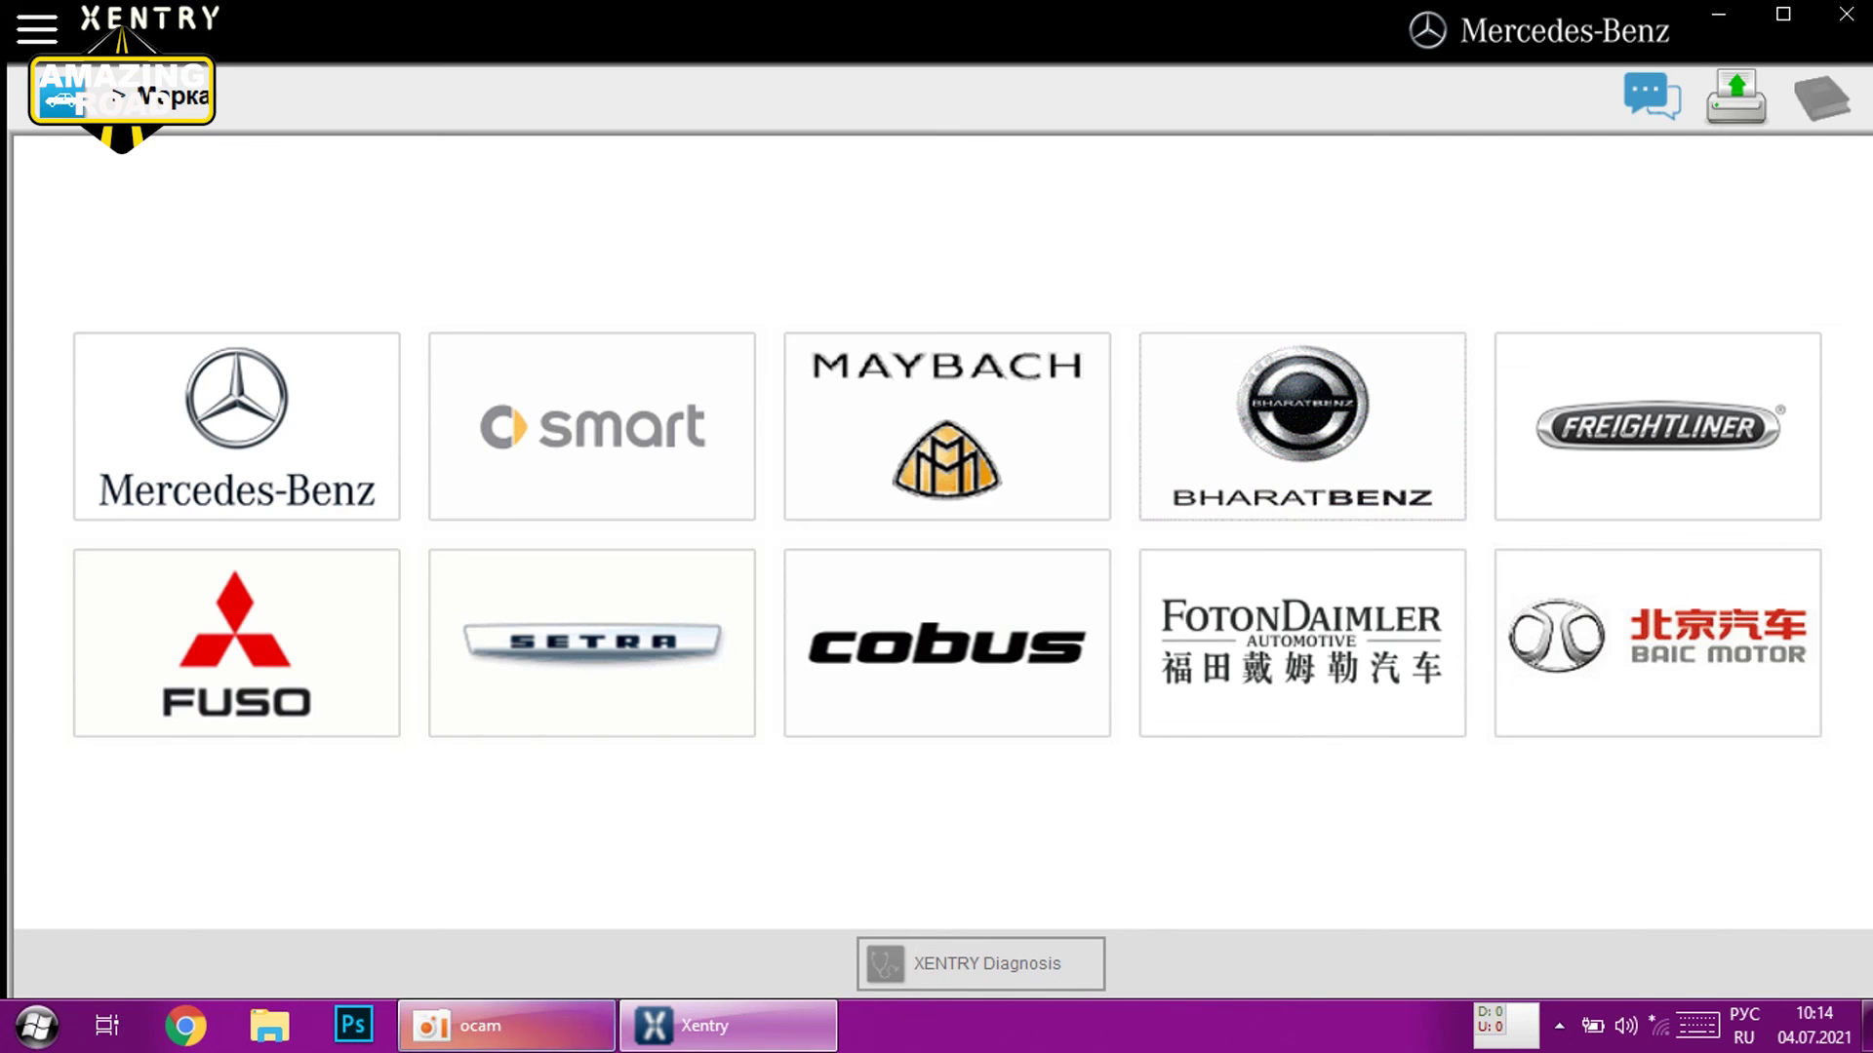
{"action": "left_click", "coordinate": [482, 1024]}
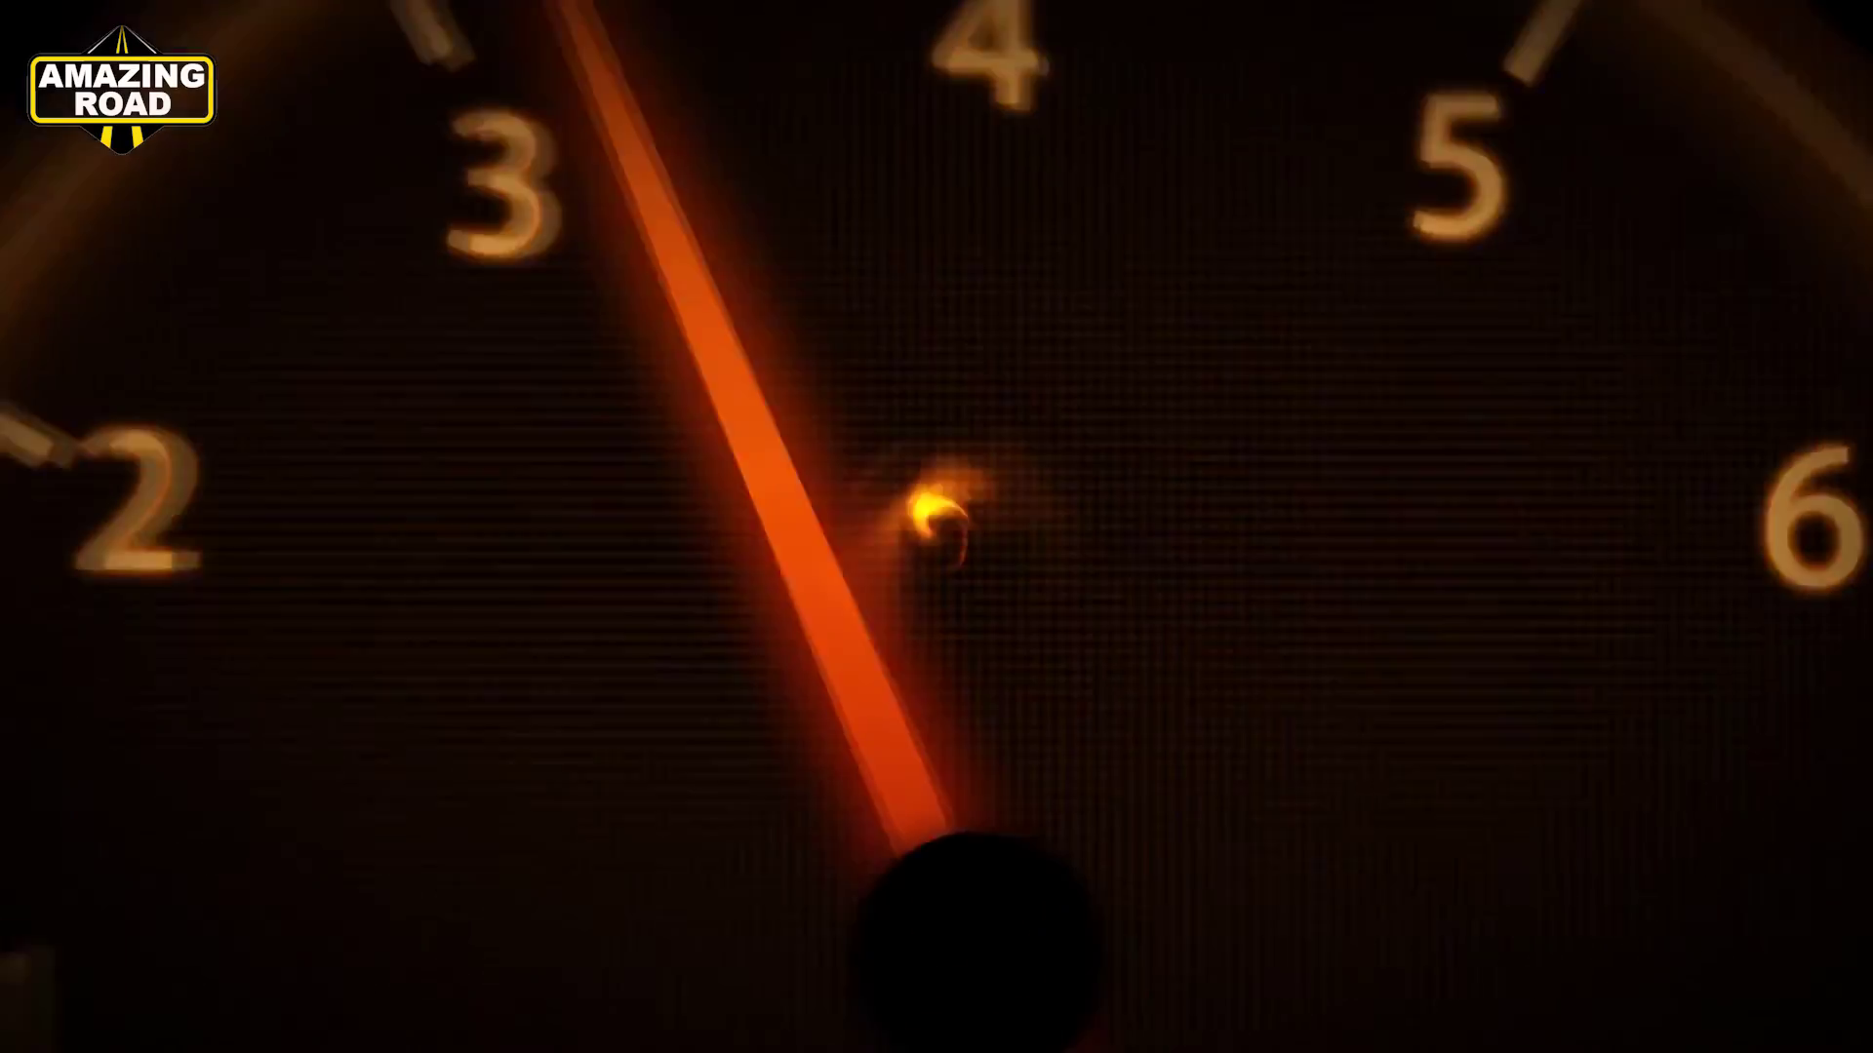